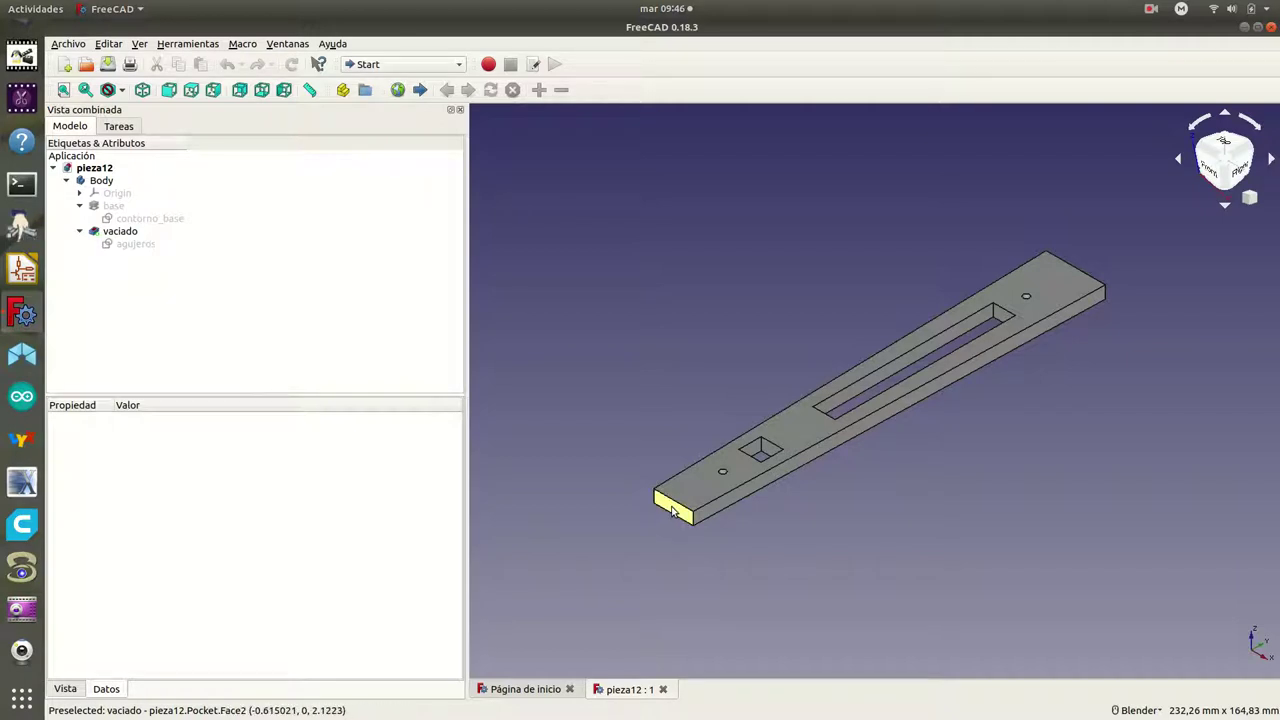
Select the bar's short end face and switch to the Part Design workbench
{"action": "left_click", "coordinate": [673, 512]}
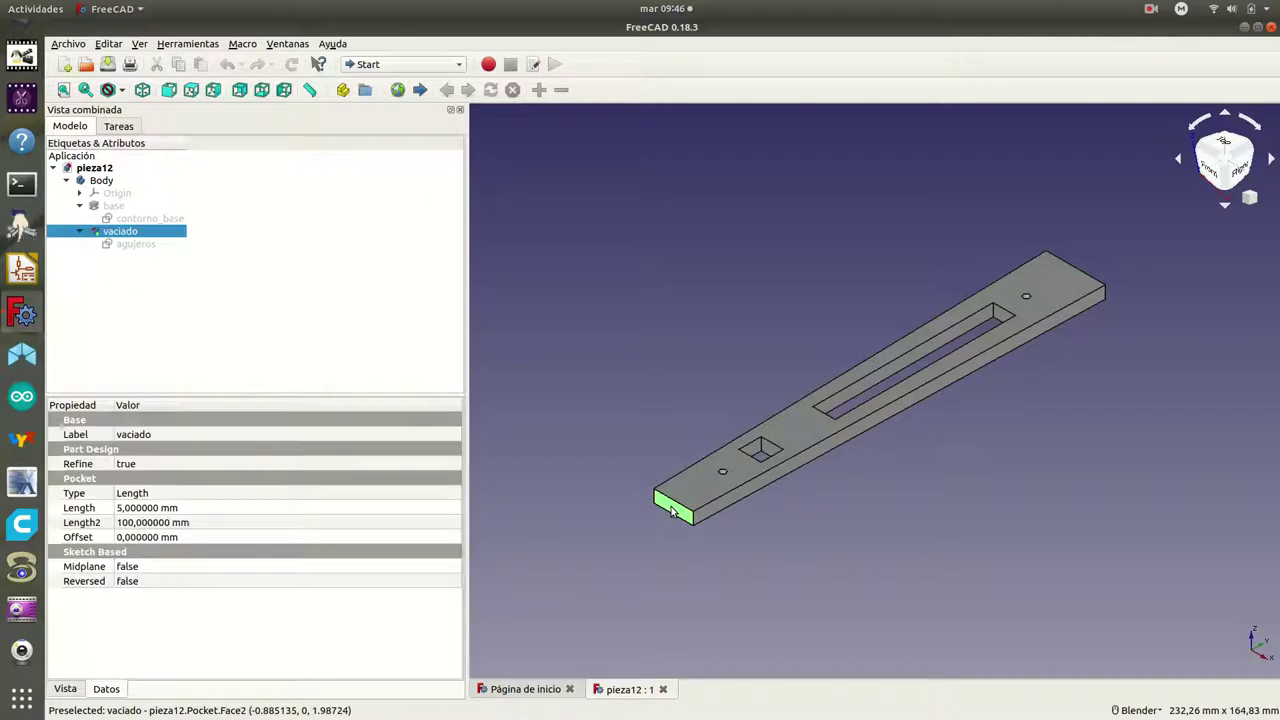
{"action": "left_click", "coordinate": [127, 130]}
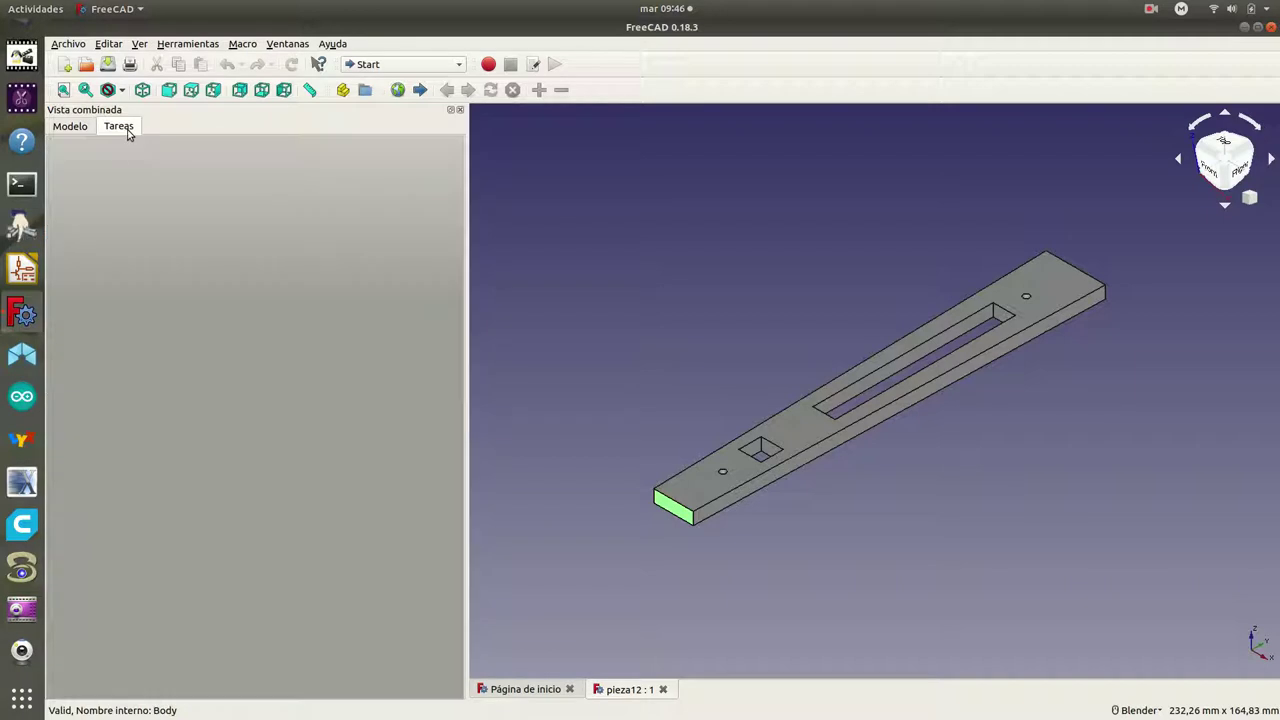
{"action": "left_click", "coordinate": [94, 128]}
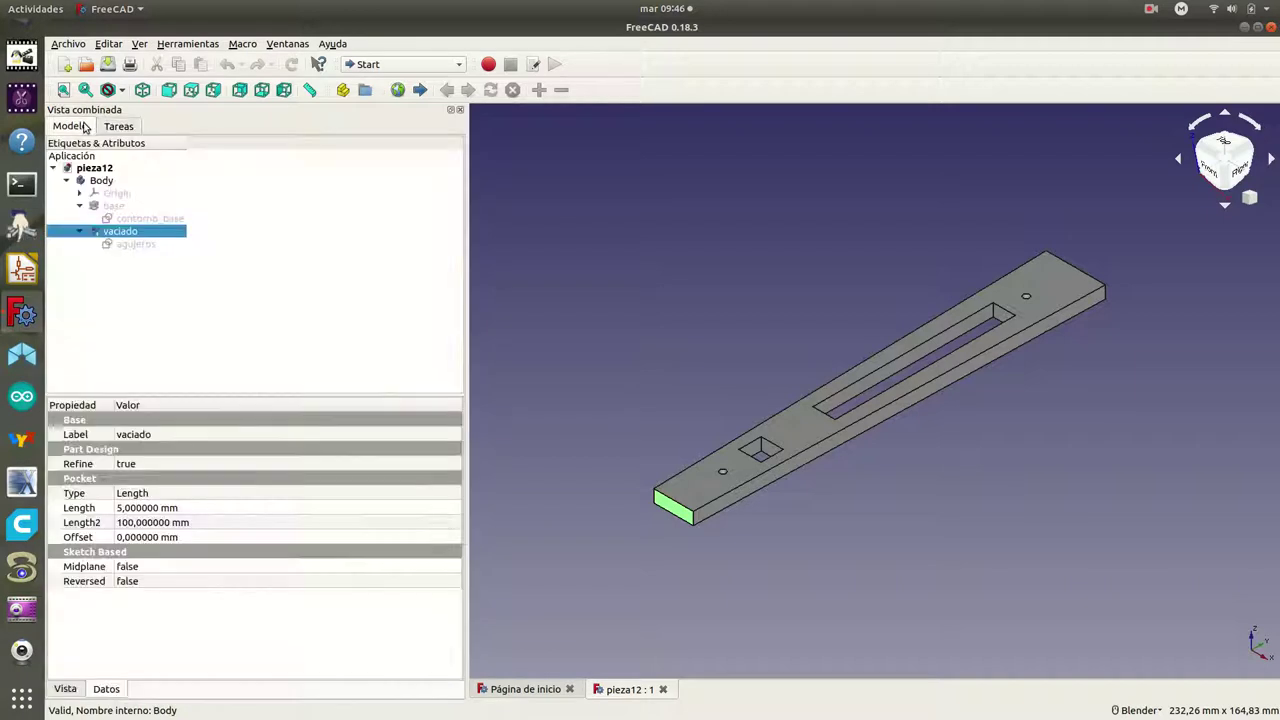
{"action": "left_click", "coordinate": [461, 68]}
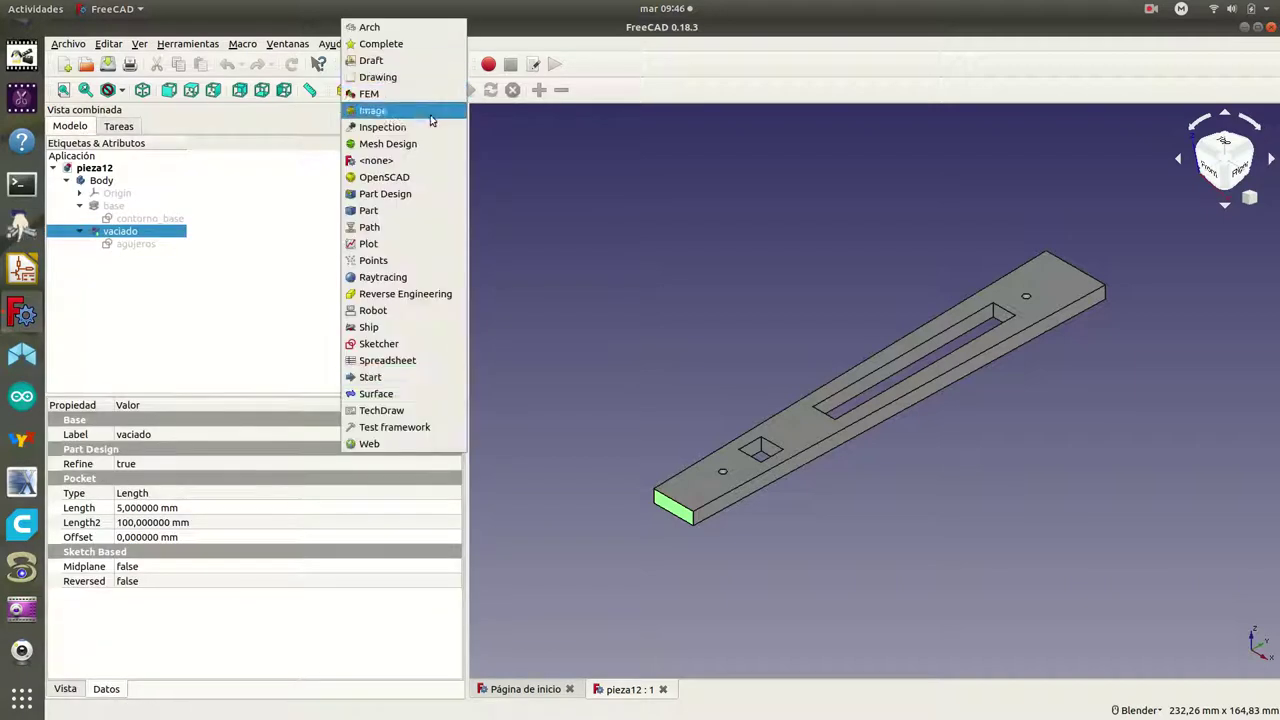
{"action": "left_click", "coordinate": [412, 200]}
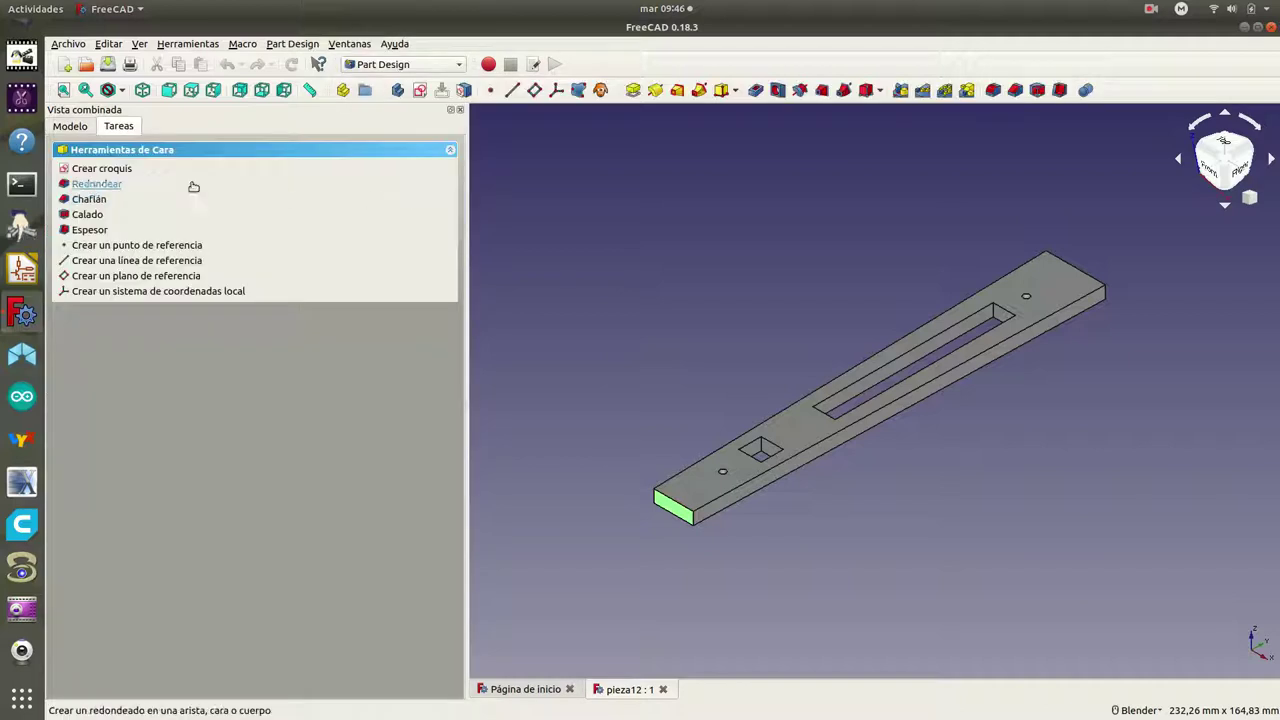
Create a new sketch on the end face and display the model as wireframe
{"action": "left_click", "coordinate": [100, 169]}
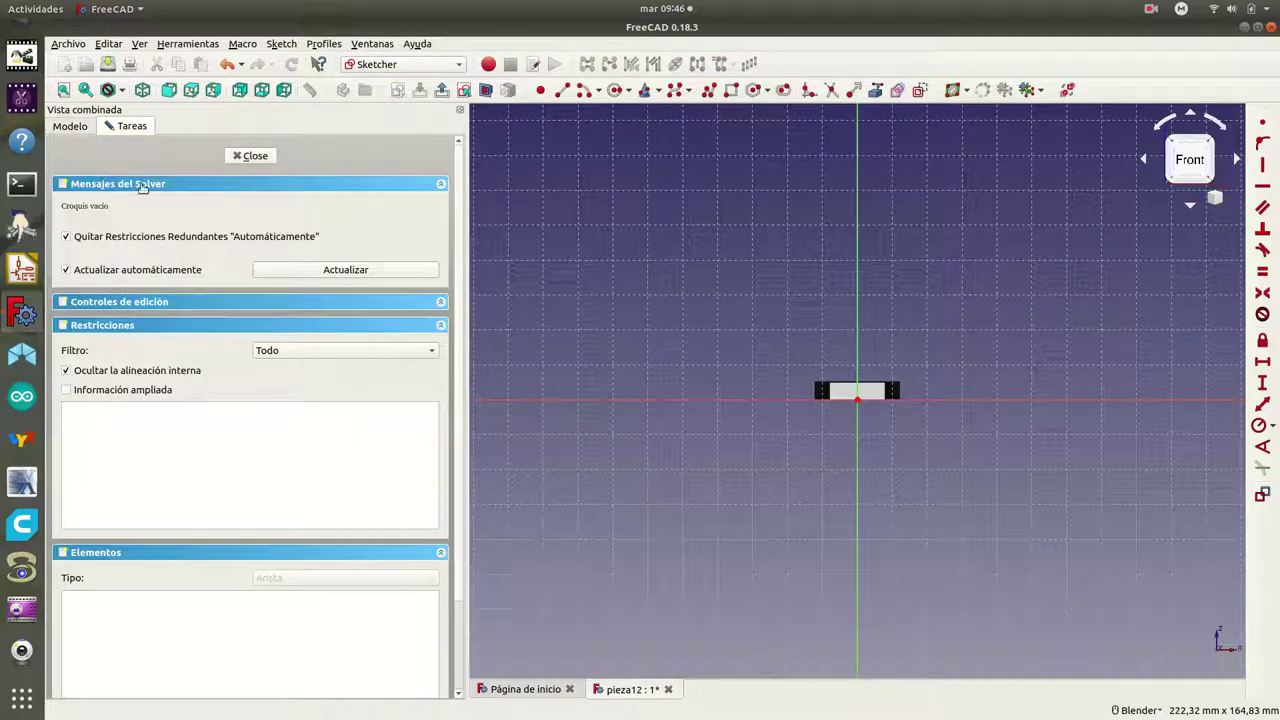
{"action": "left_click", "coordinate": [121, 90]}
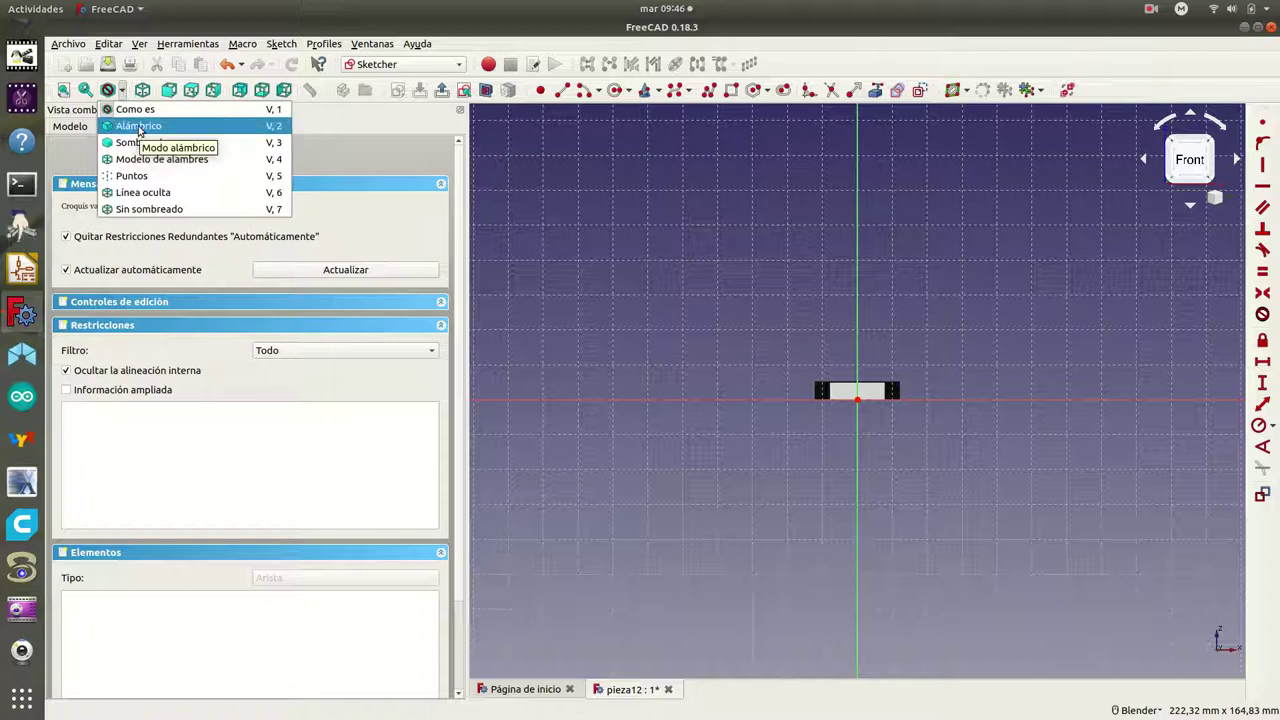
{"action": "left_click", "coordinate": [139, 127]}
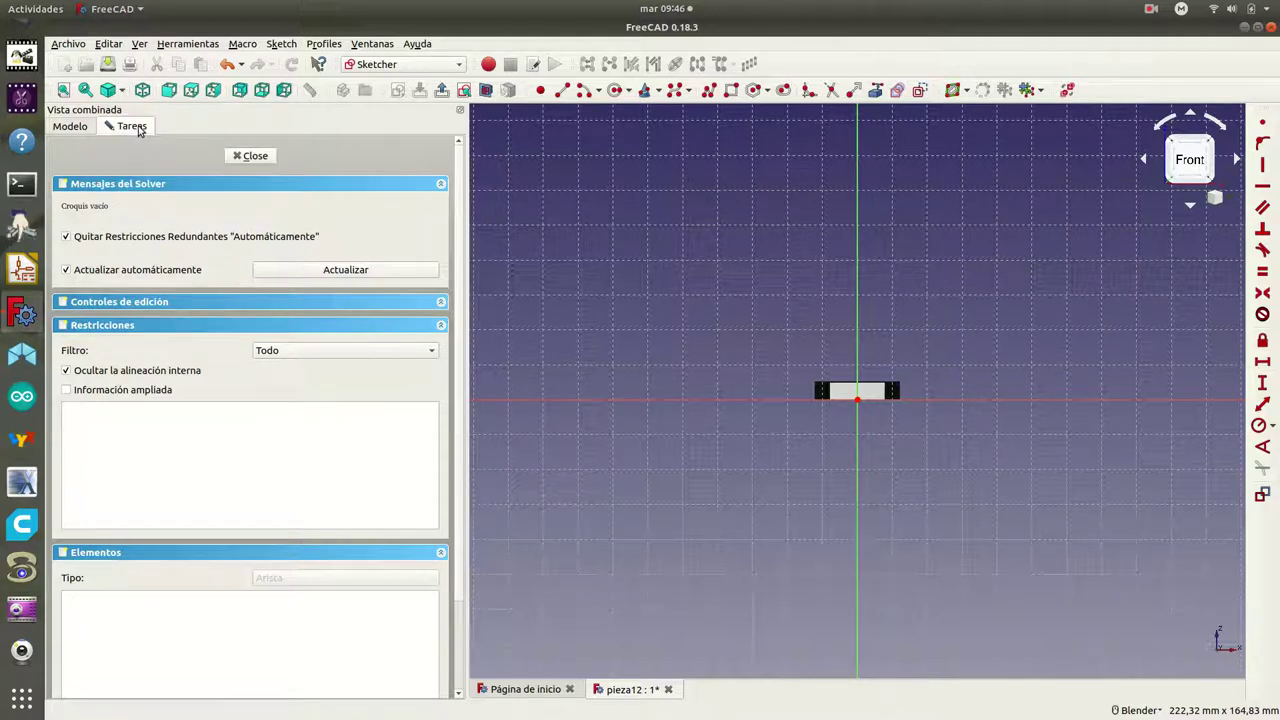
{"action": "left_click", "coordinate": [121, 90]}
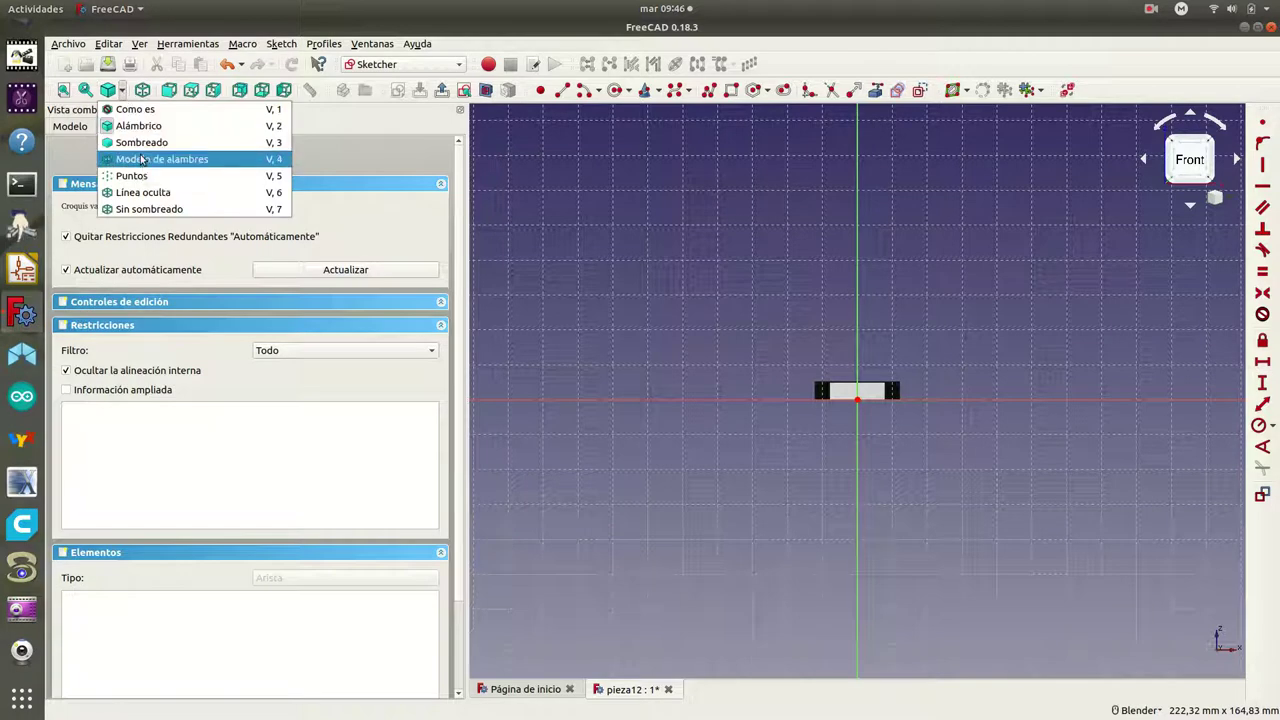
{"action": "left_click", "coordinate": [165, 160]}
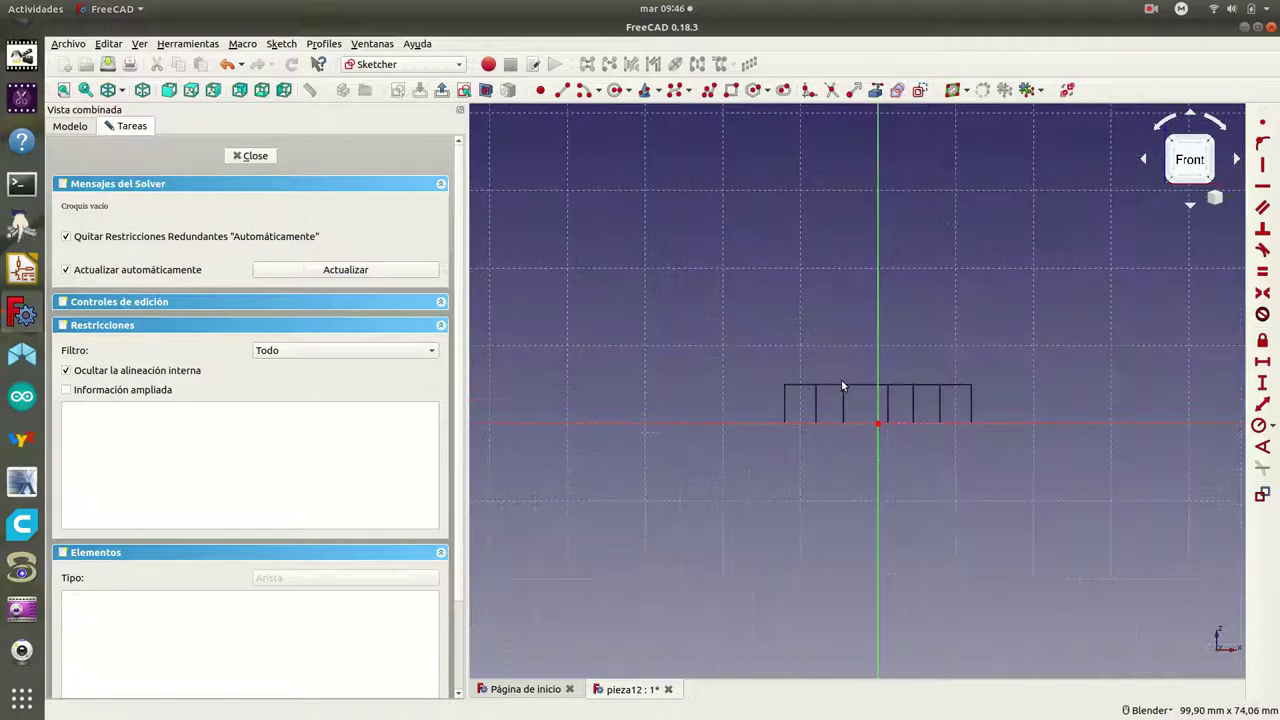
{"action": "scroll", "coordinate": [841, 381], "scroll_direction": "up", "scroll_amount": 5}
{"action": "left_click", "coordinate": [875, 90]}
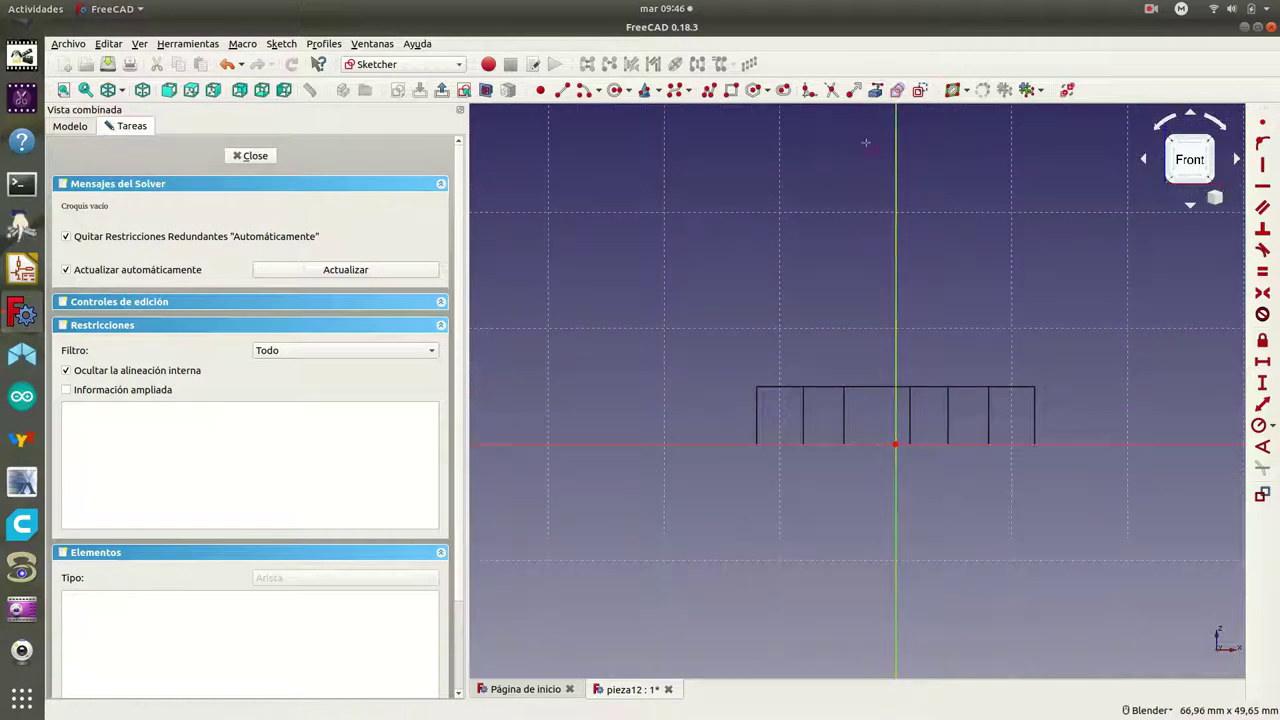
Reference the two vertical bar edges and draw the base line between them
{"action": "left_click", "coordinate": [803, 418]}
{"action": "left_click", "coordinate": [988, 420]}
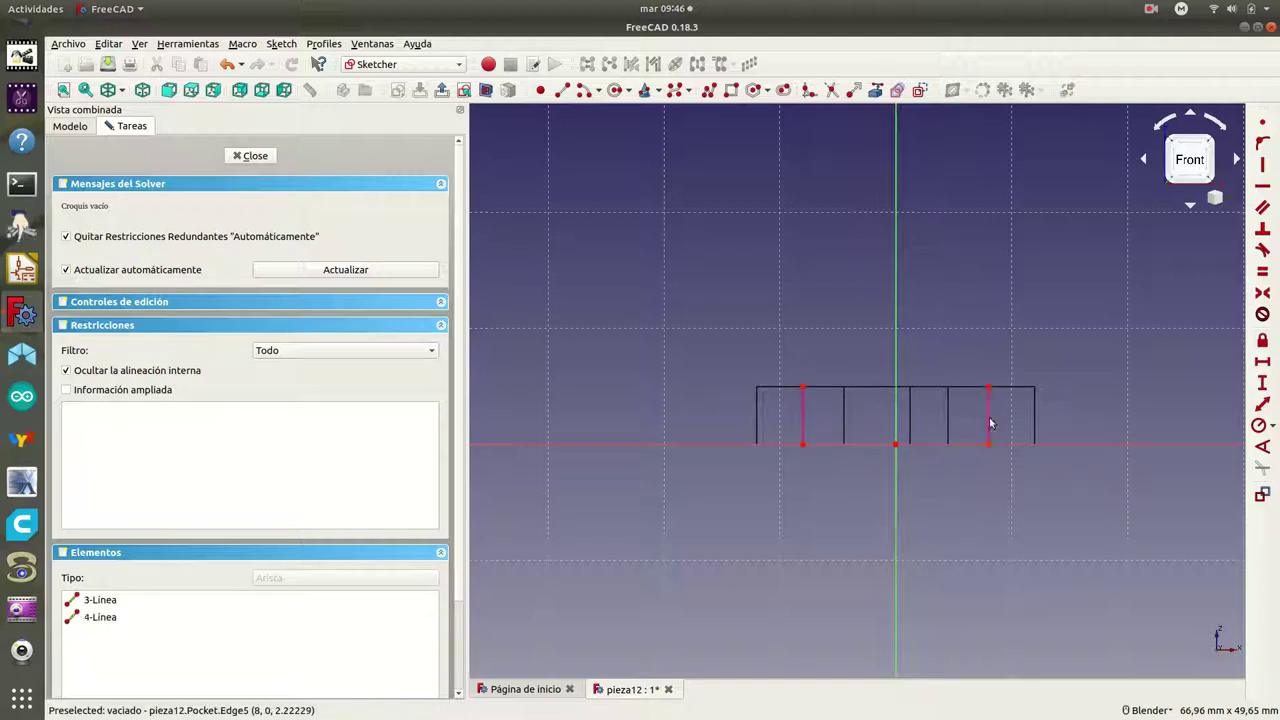
{"action": "left_click", "coordinate": [562, 90]}
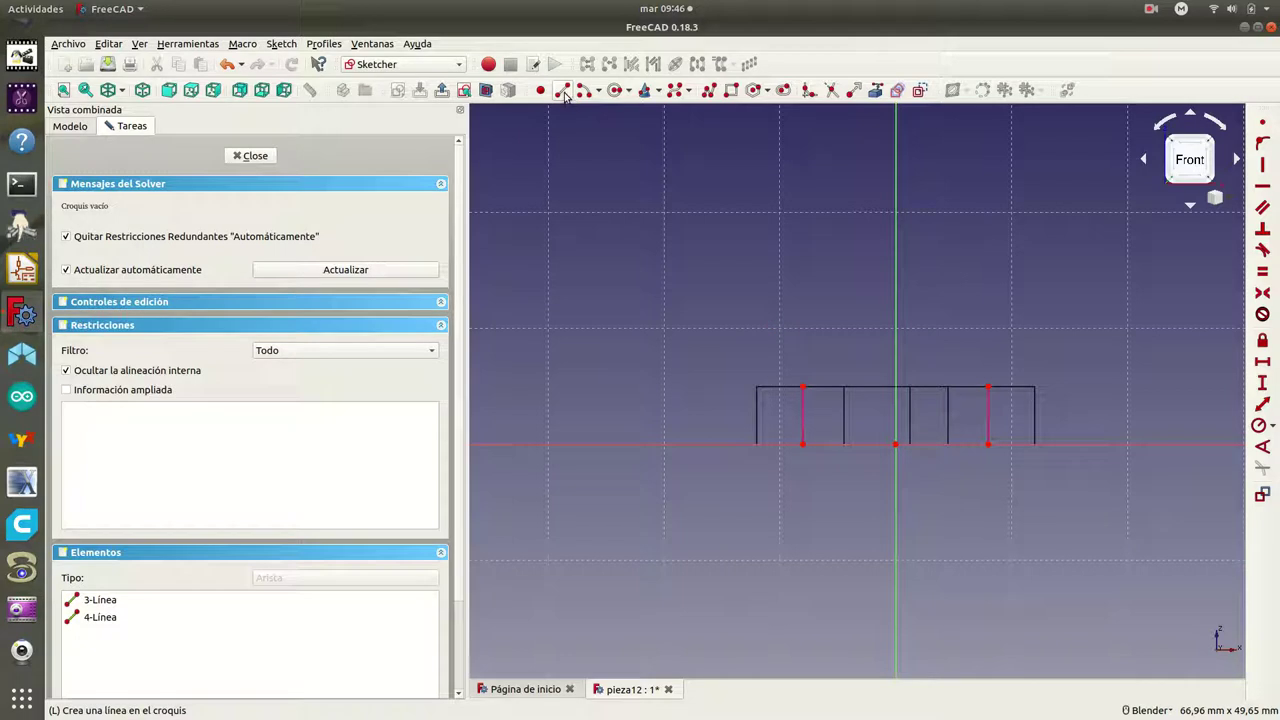
{"action": "left_click", "coordinate": [803, 445]}
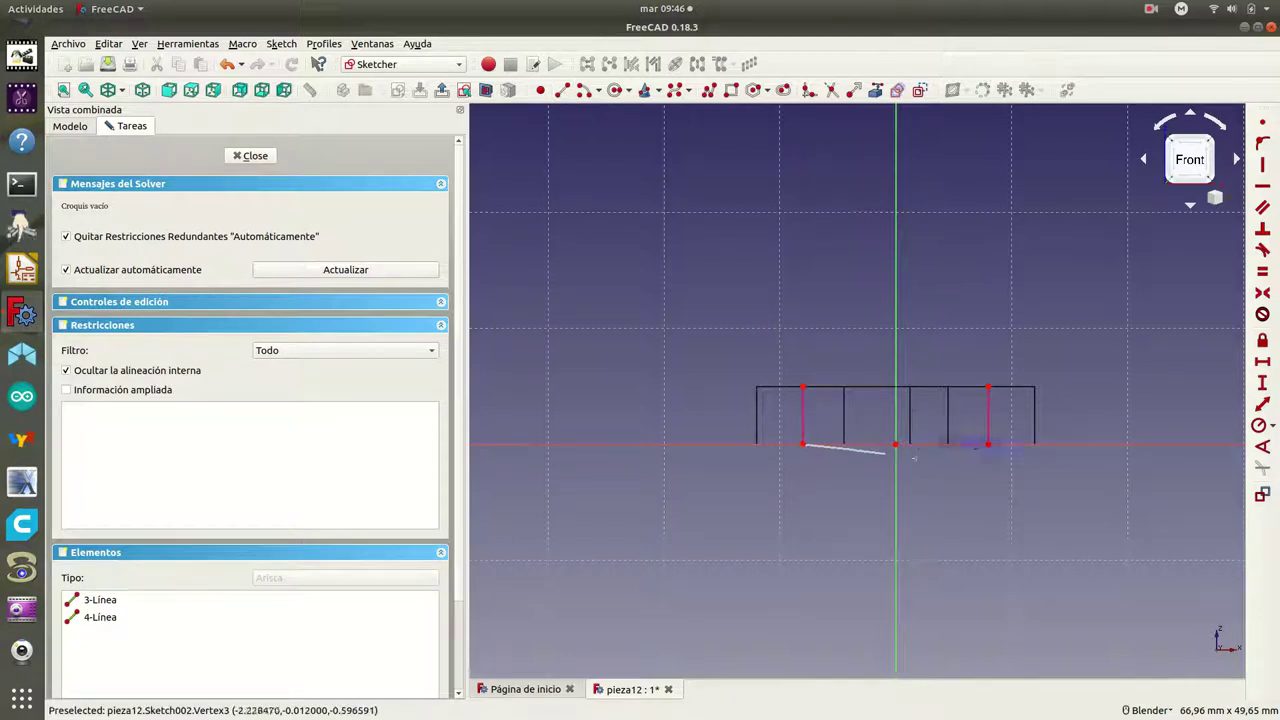
{"action": "left_click", "coordinate": [988, 444]}
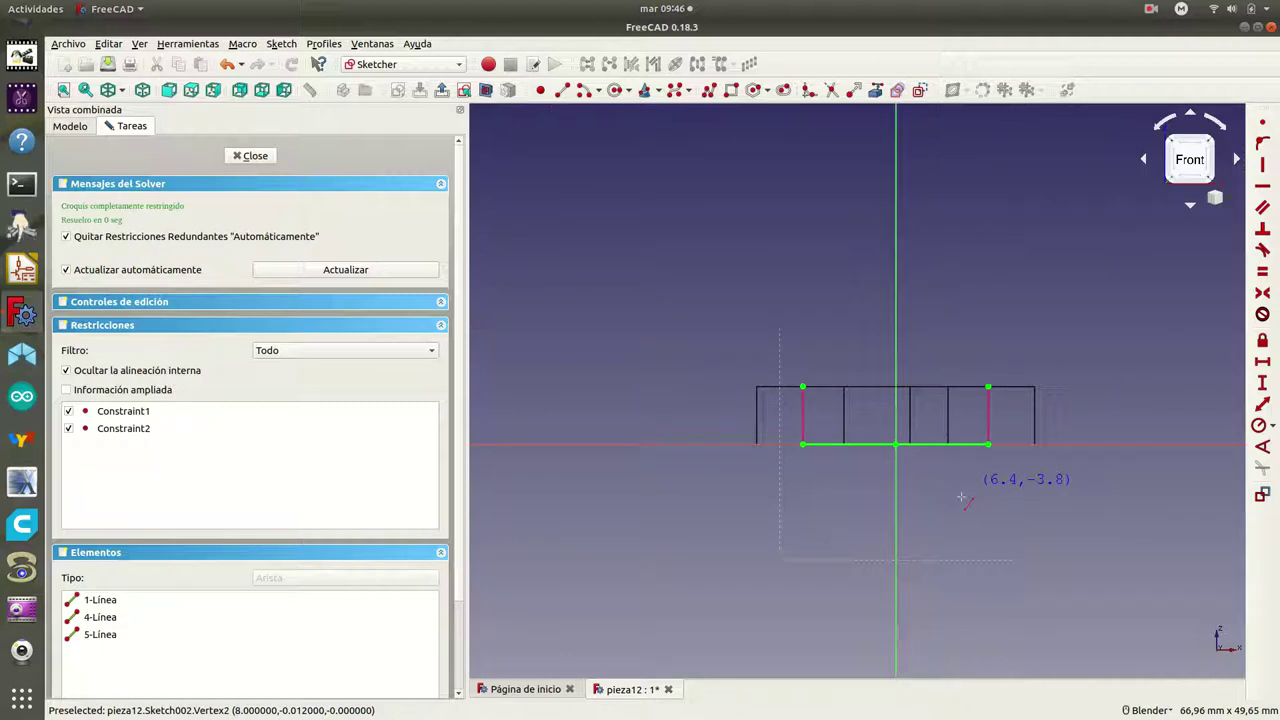
Draw a vertical line rising from the base line's left end and select it
{"action": "left_click", "coordinate": [803, 445]}
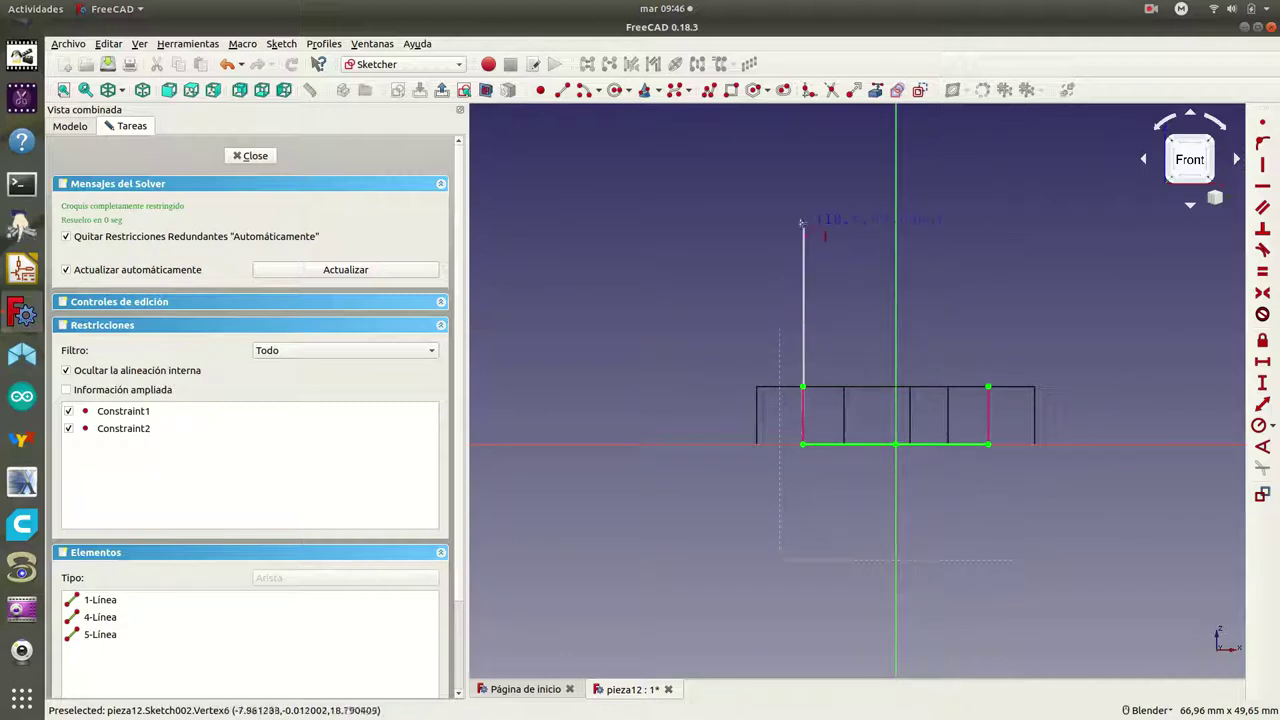
{"action": "left_click", "coordinate": [803, 236]}
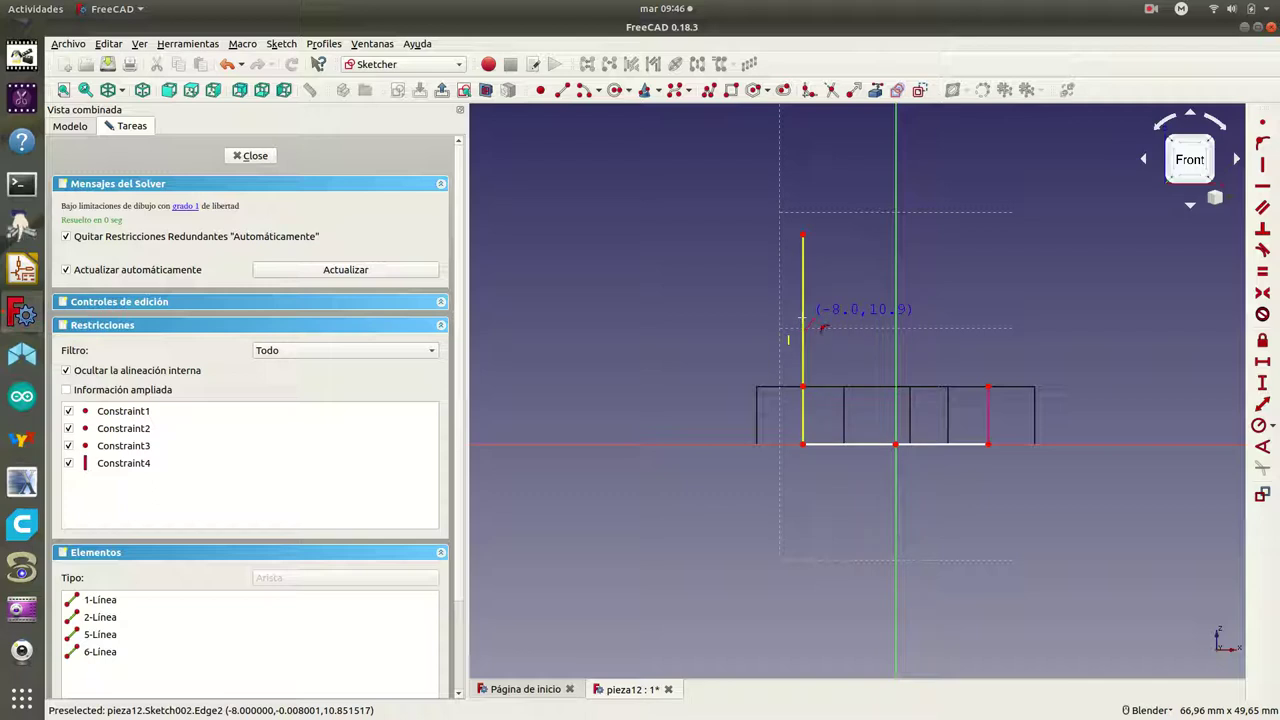
{"action": "key", "text": "Escape"}
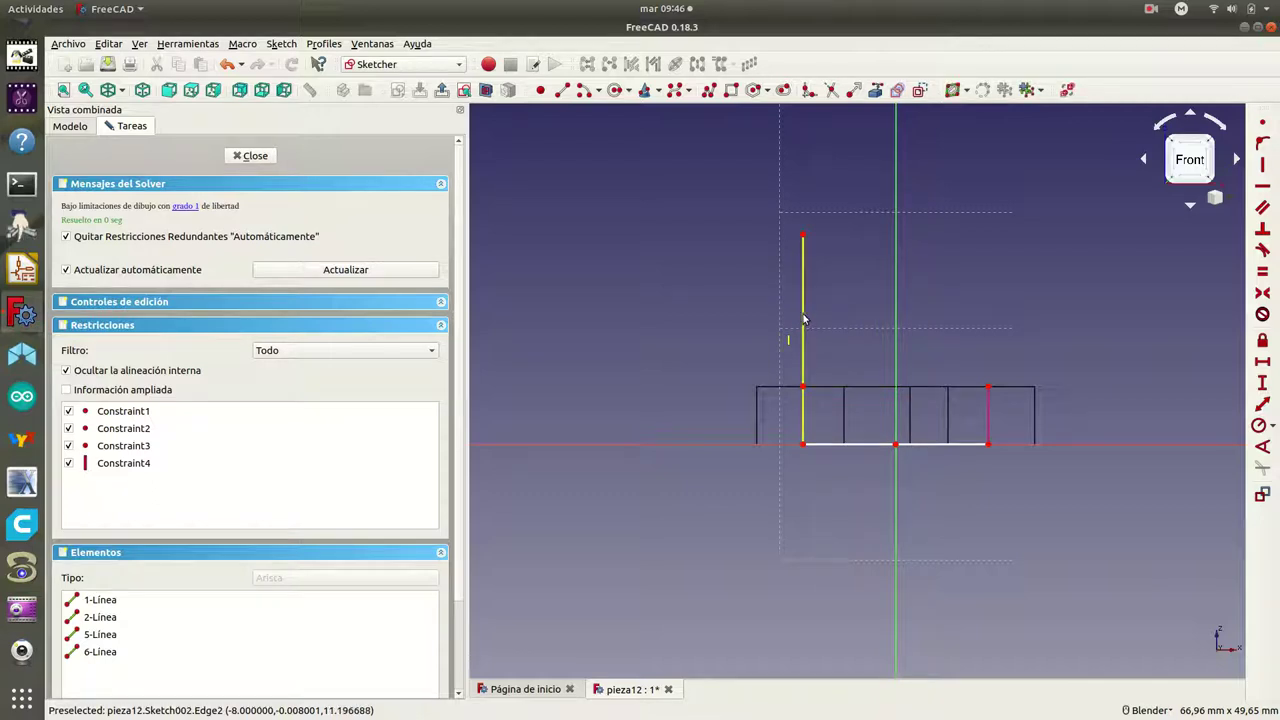
{"action": "left_click", "coordinate": [804, 319]}
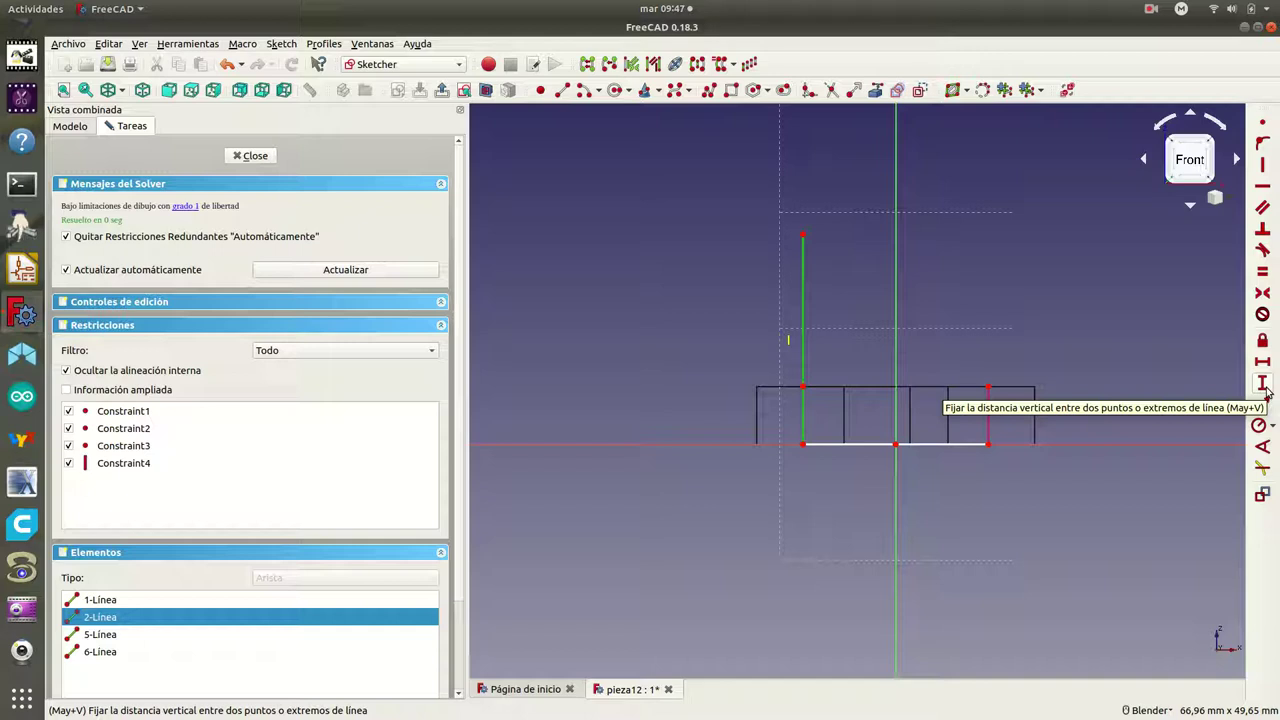
Constrain the left vertical line to 18 mm tall
{"action": "left_click", "coordinate": [1263, 385]}
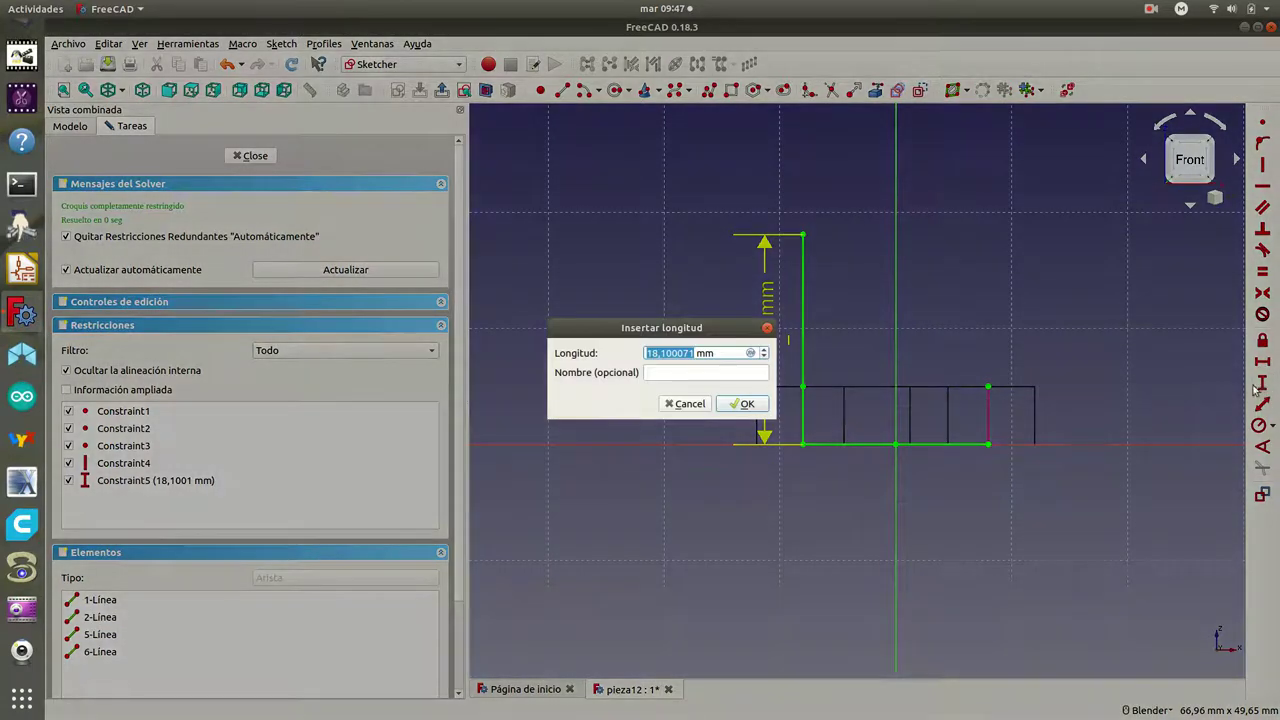
{"action": "type", "text": "18"}
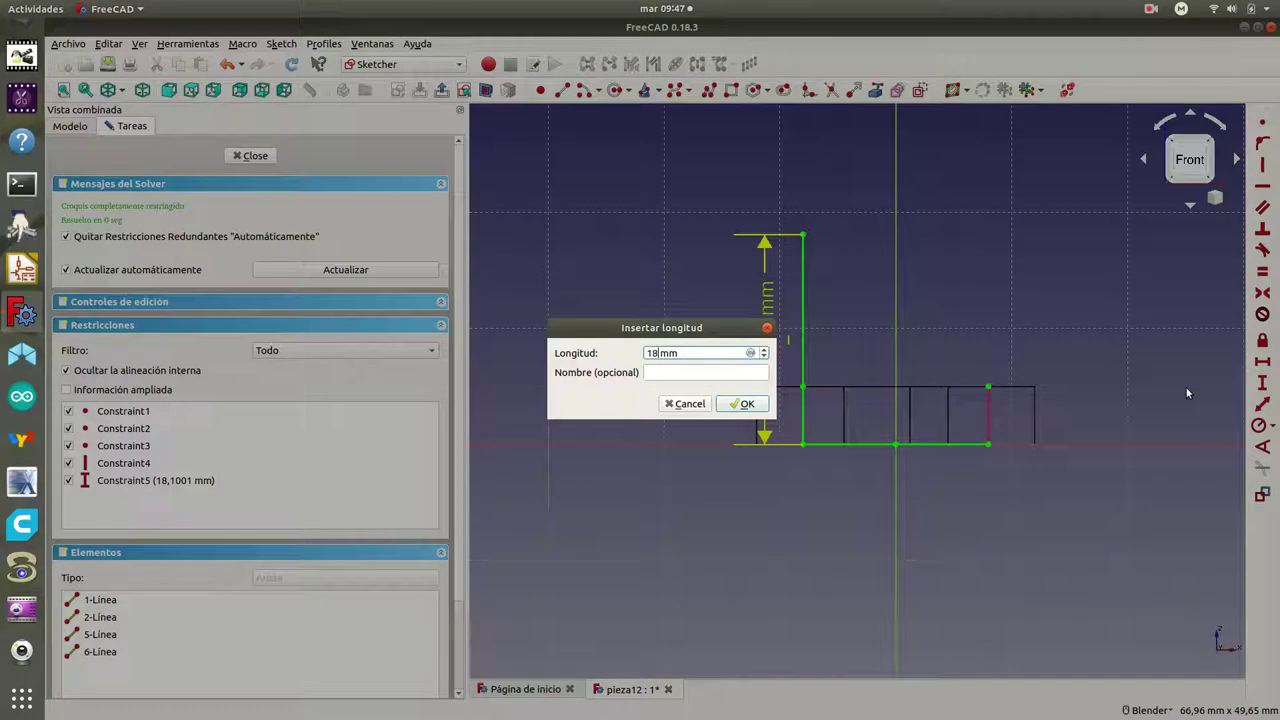
{"action": "left_click", "coordinate": [746, 404]}
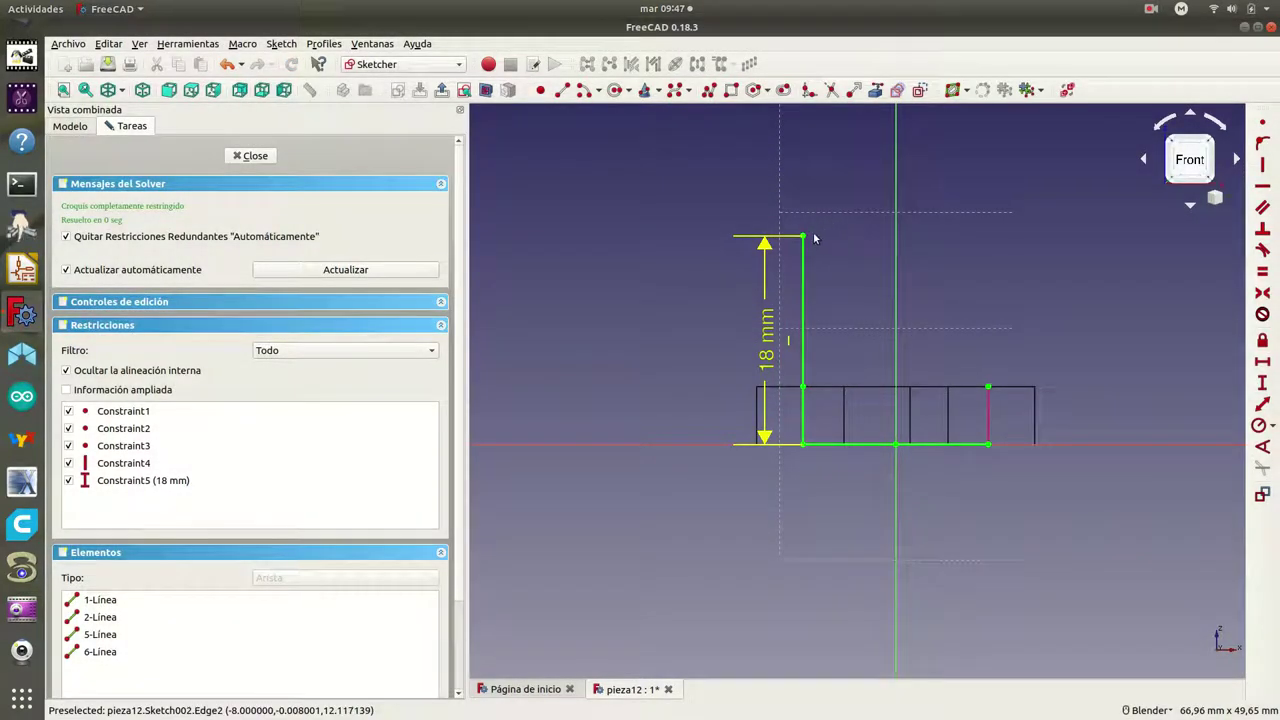
Draw a horizontal line from the side's top and set its length to 5 mm
{"action": "left_click", "coordinate": [563, 92]}
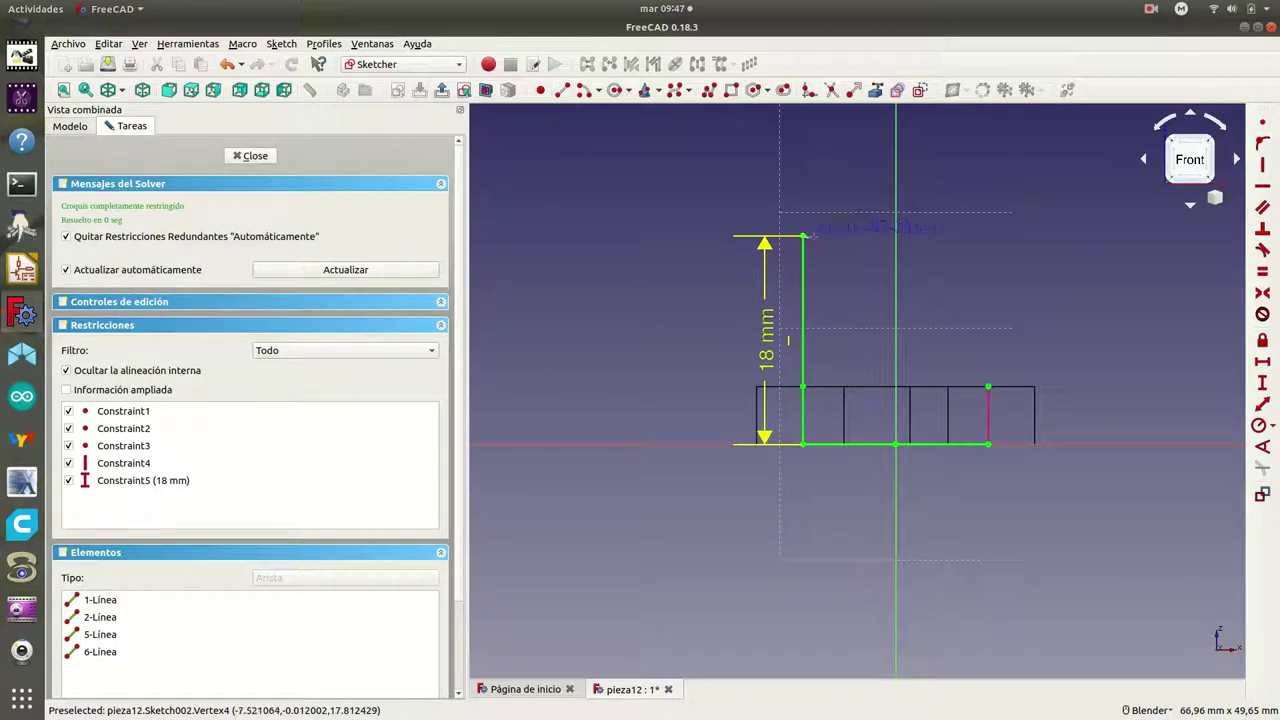
{"action": "left_click", "coordinate": [802, 236]}
{"action": "left_click", "coordinate": [850, 236]}
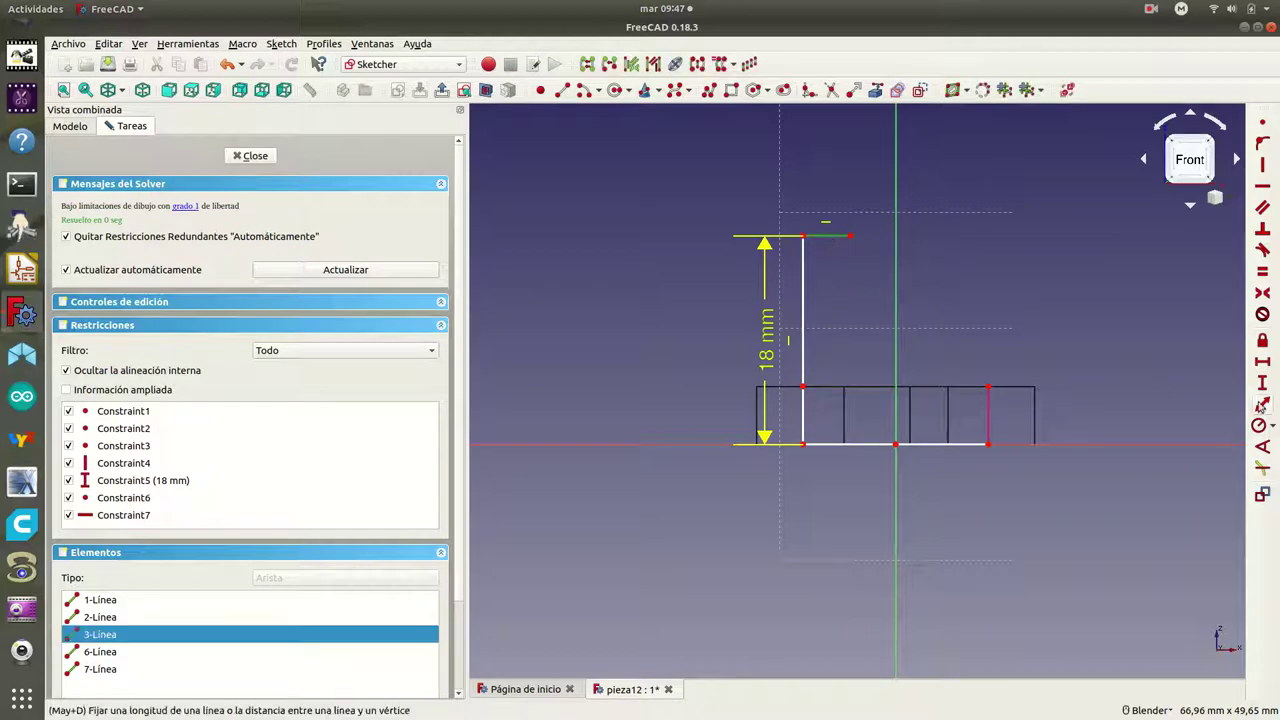
{"action": "left_click", "coordinate": [1262, 362]}
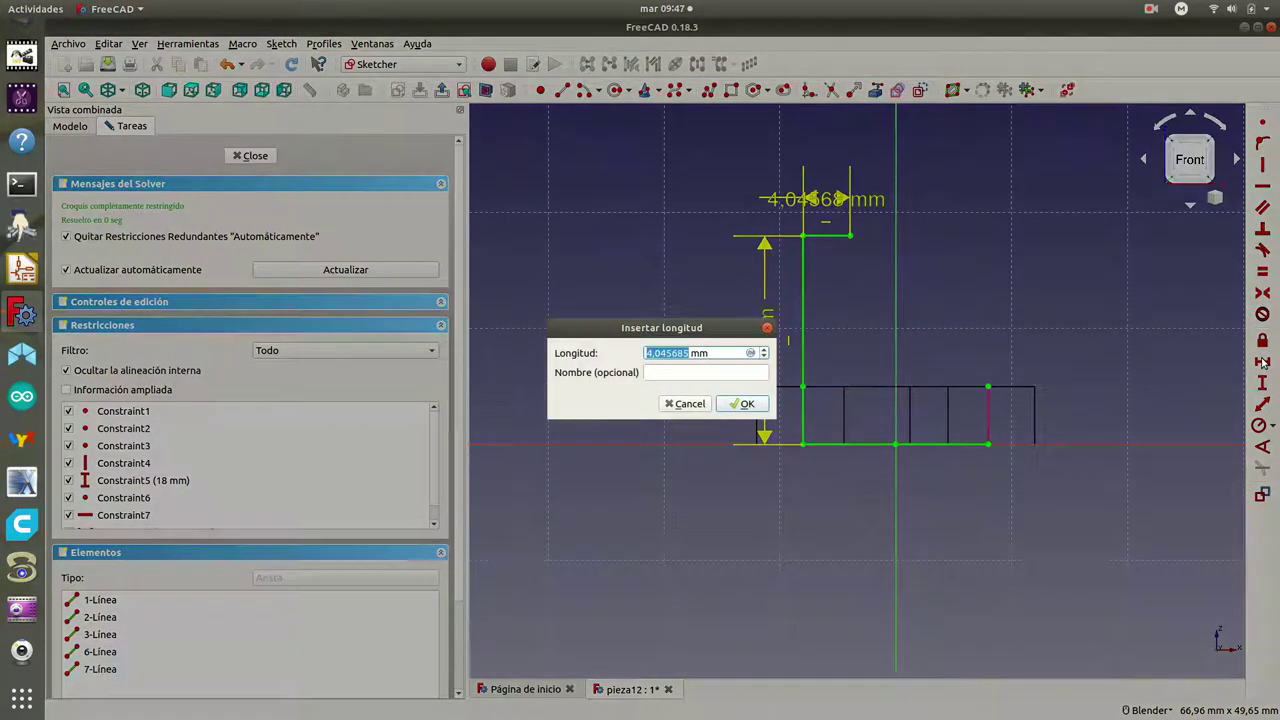
{"action": "type", "text": "5"}
{"action": "left_click", "coordinate": [740, 402]}
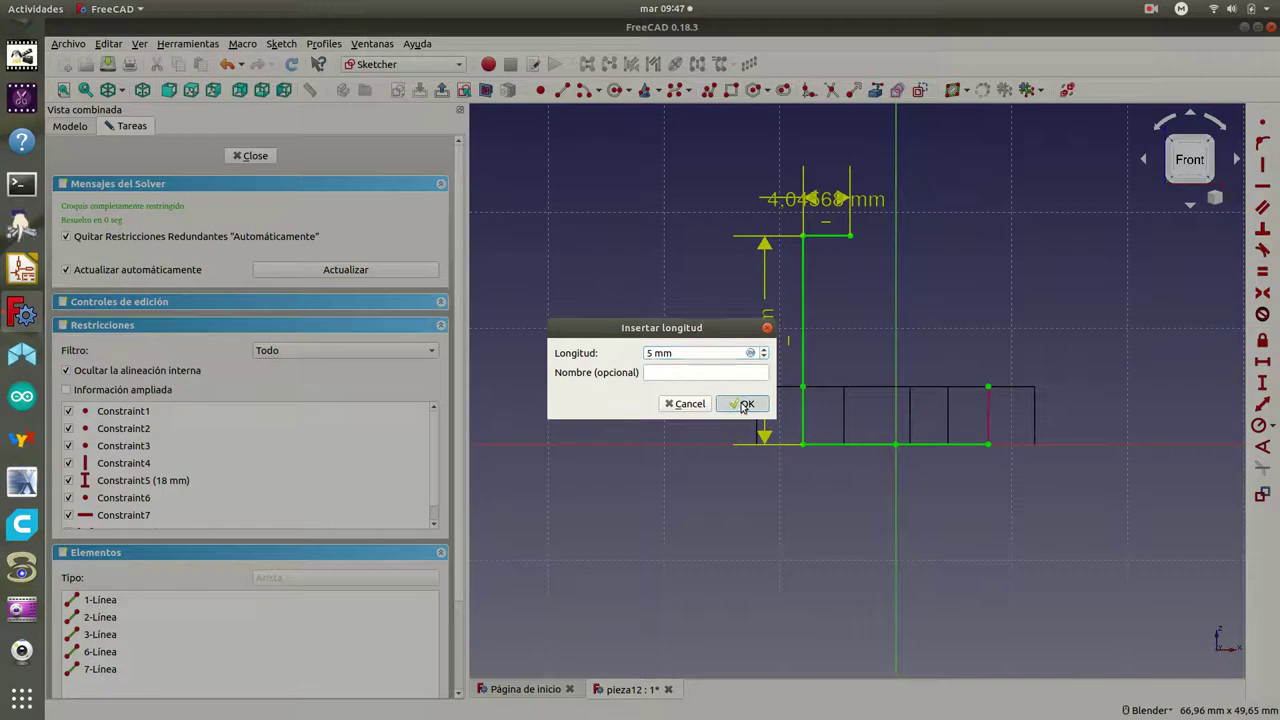
{"action": "left_click_drag", "start_coordinate": [827, 199], "coordinate": [750, 190]}
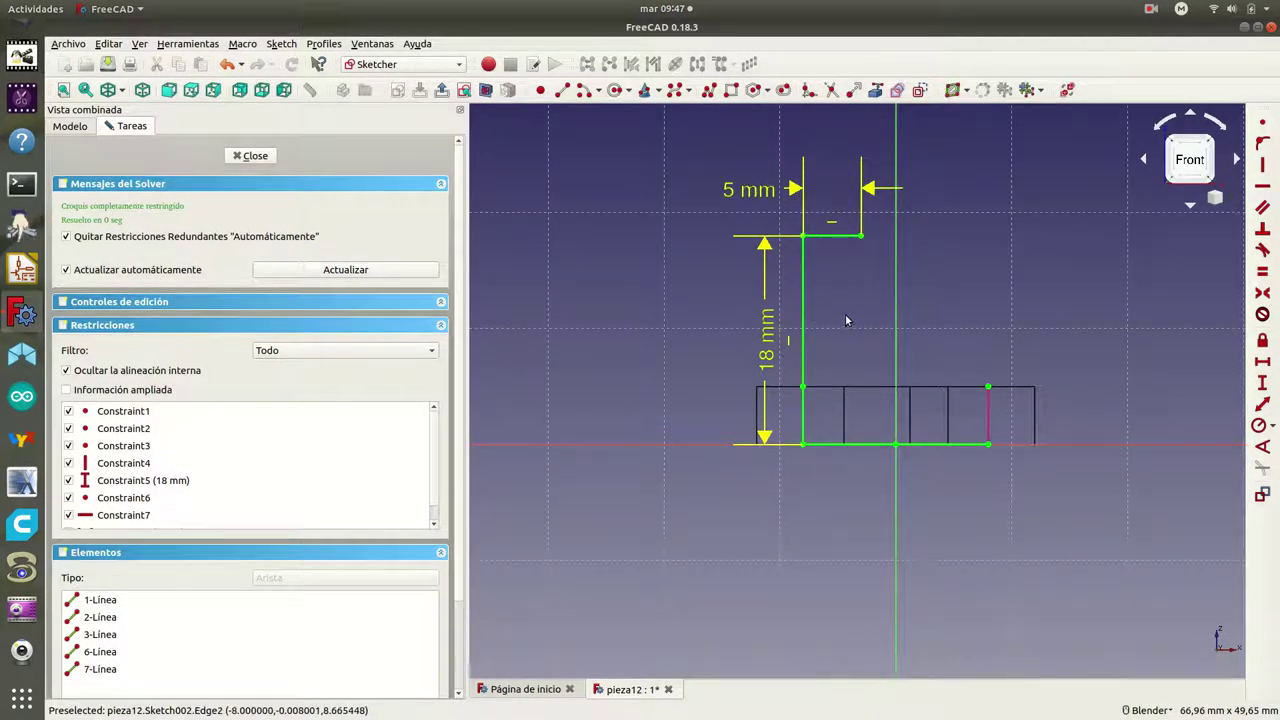
Draw a short line dropping from the top line's right end, constrained to 5 mm
{"action": "left_click", "coordinate": [563, 92]}
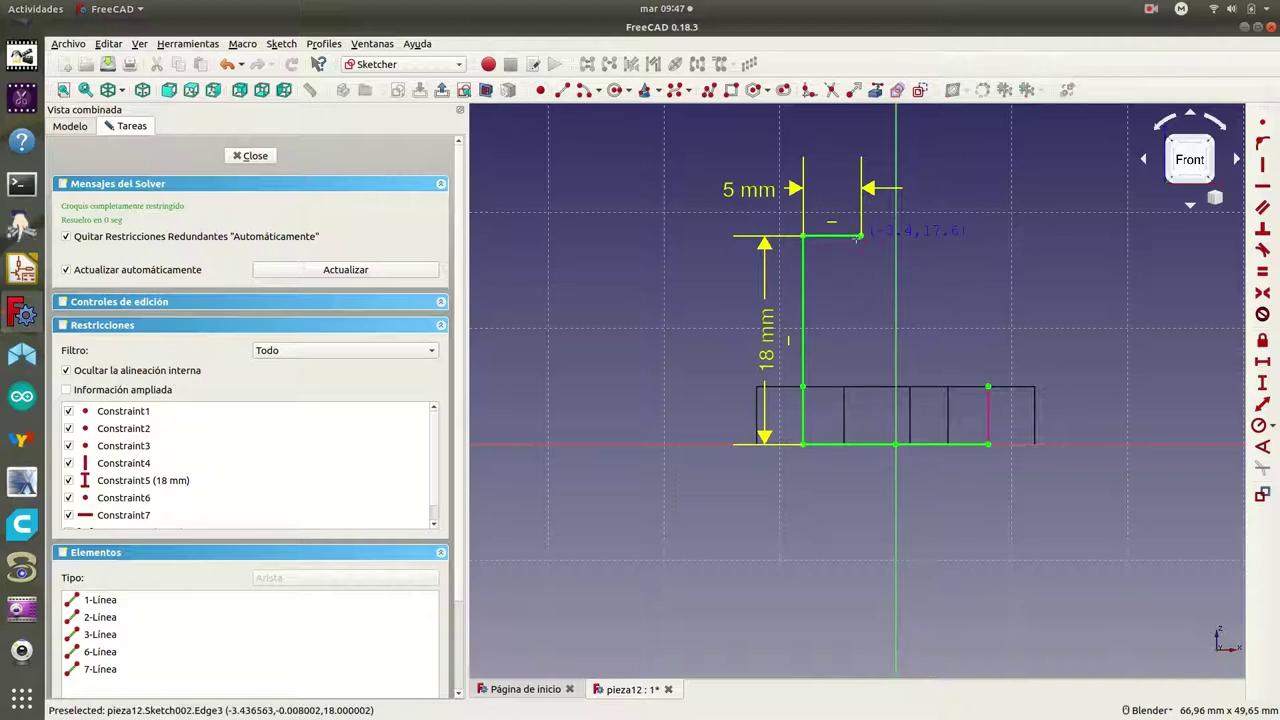
{"action": "left_click", "coordinate": [860, 237]}
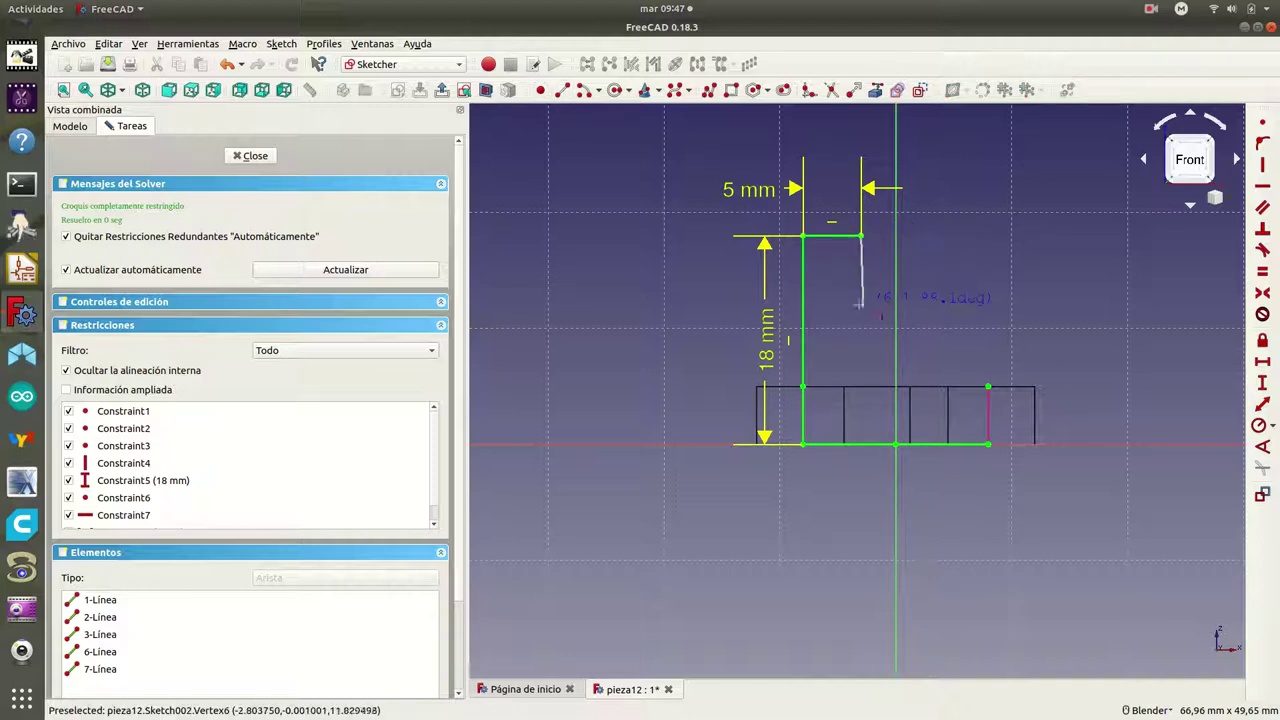
{"action": "left_click", "coordinate": [860, 288]}
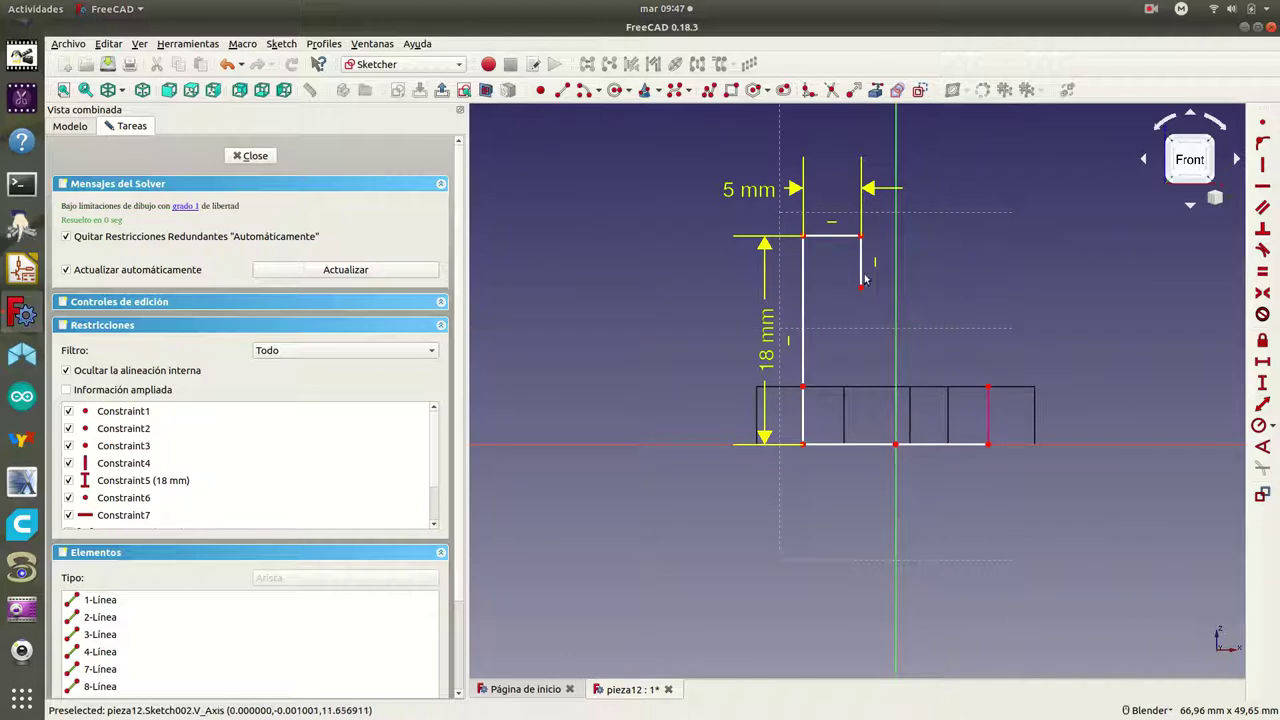
{"action": "right_click", "coordinate": [893, 310]}
{"action": "left_click", "coordinate": [860, 262]}
{"action": "left_click", "coordinate": [1263, 386]}
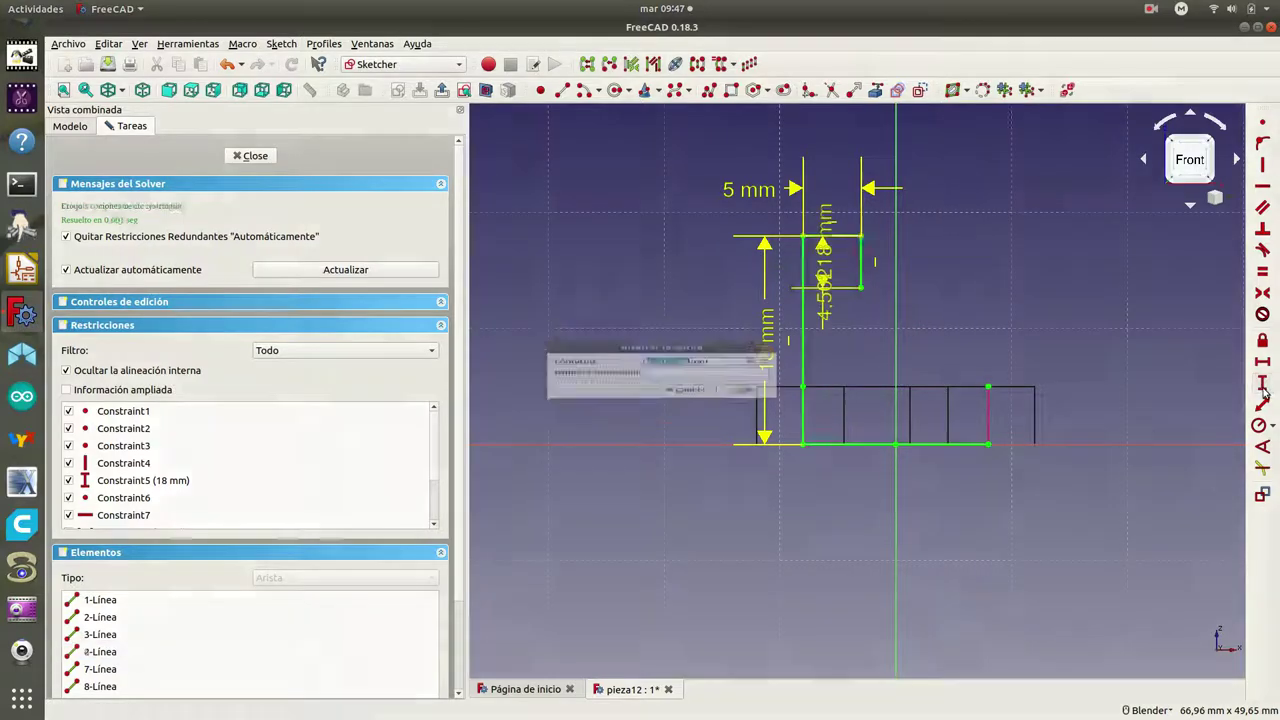
{"action": "type", "text": "5"}
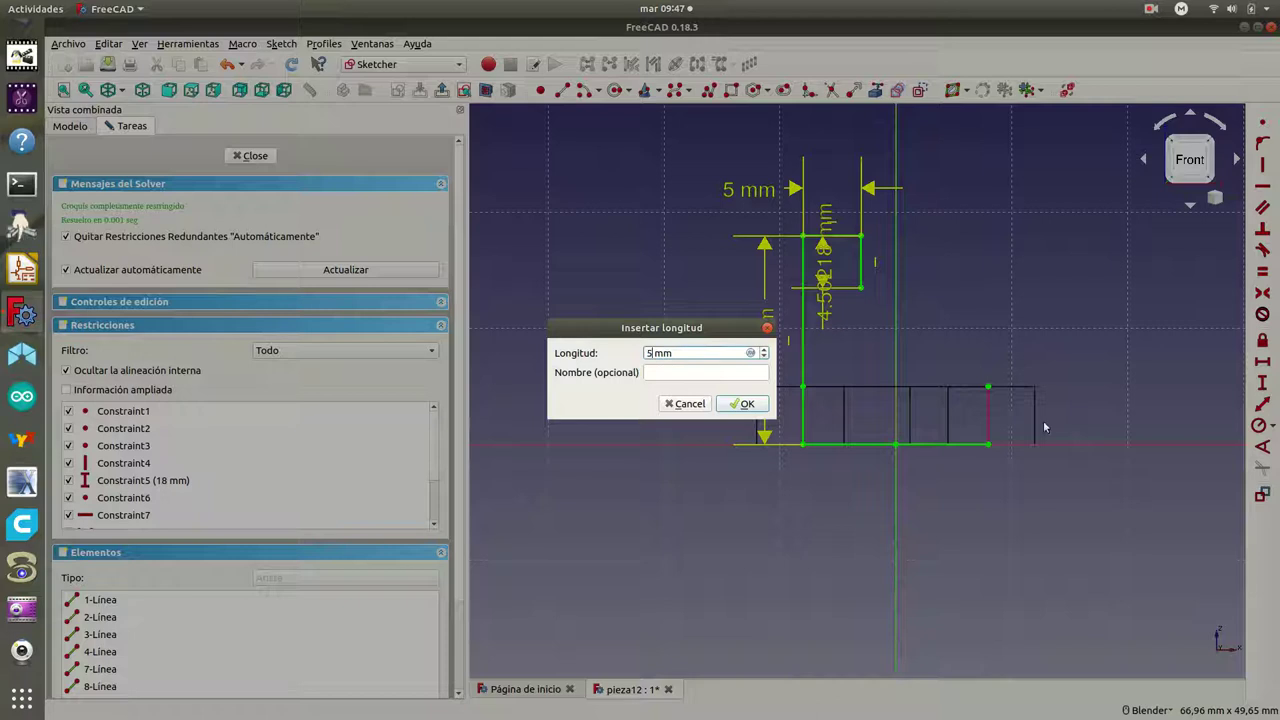
{"action": "left_click", "coordinate": [735, 404]}
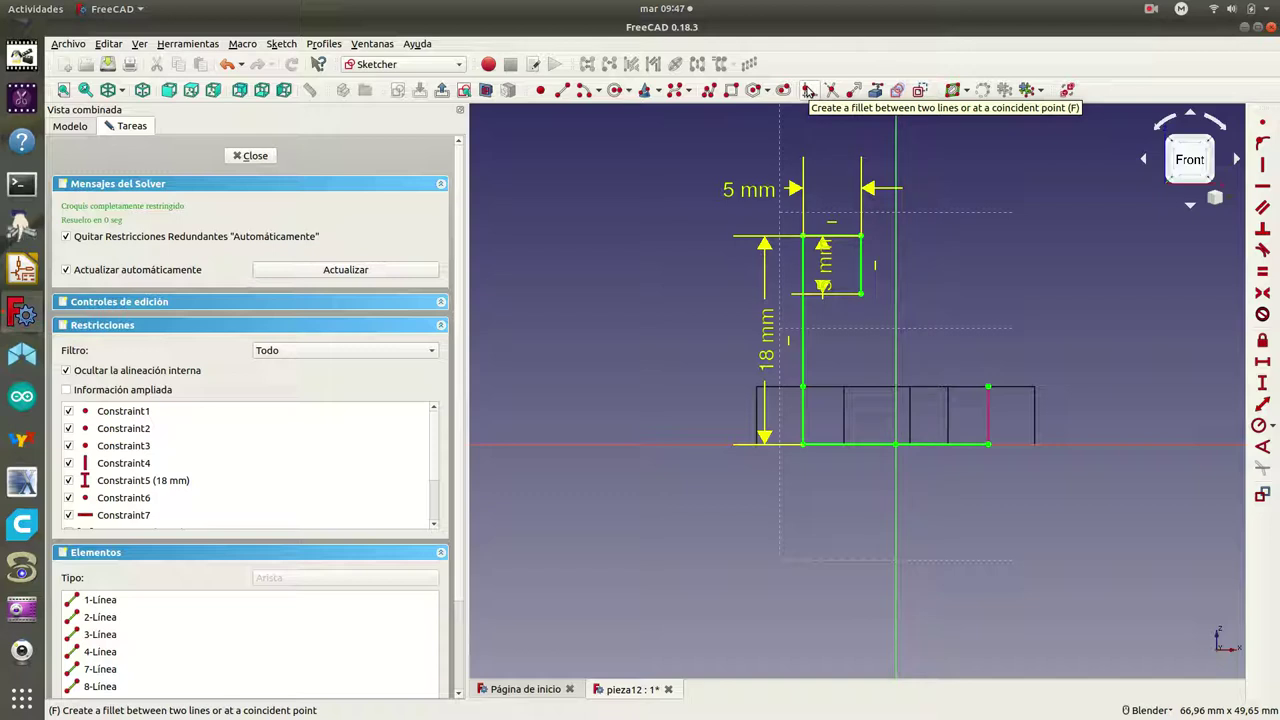
Fillet the corner between the hook's top line and its short drop
{"action": "left_click", "coordinate": [808, 91]}
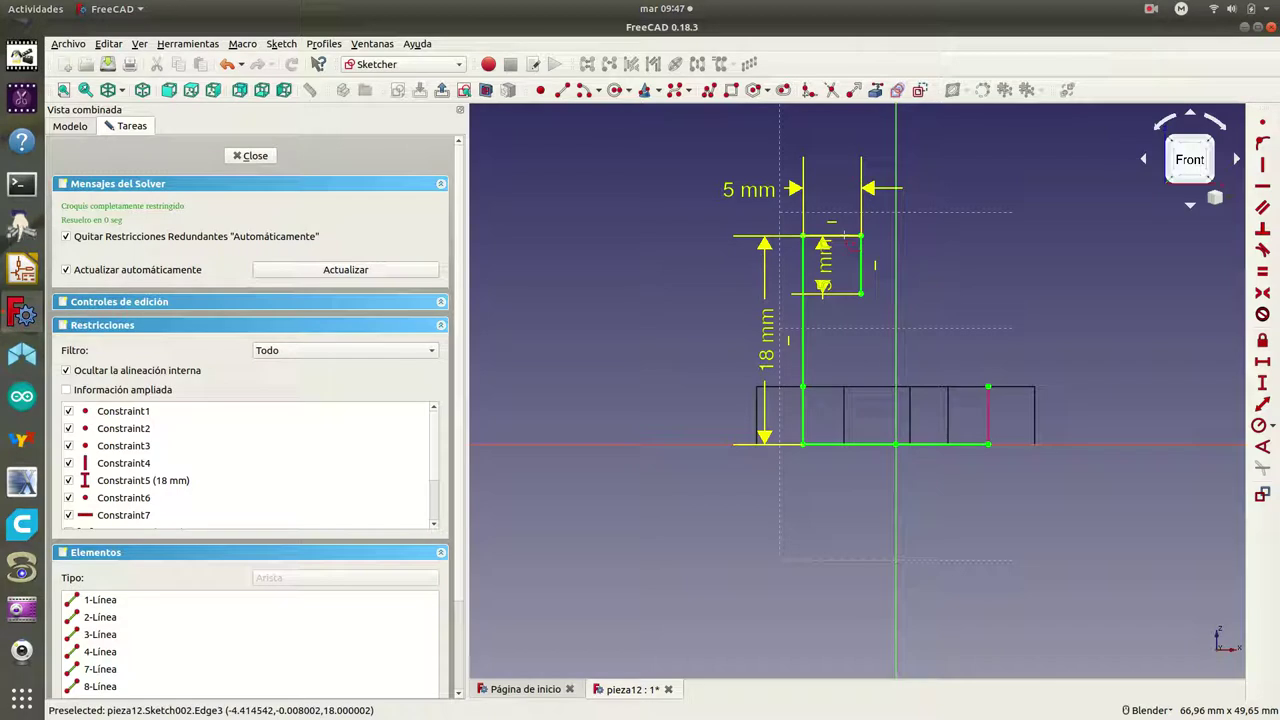
{"action": "left_click", "coordinate": [846, 240]}
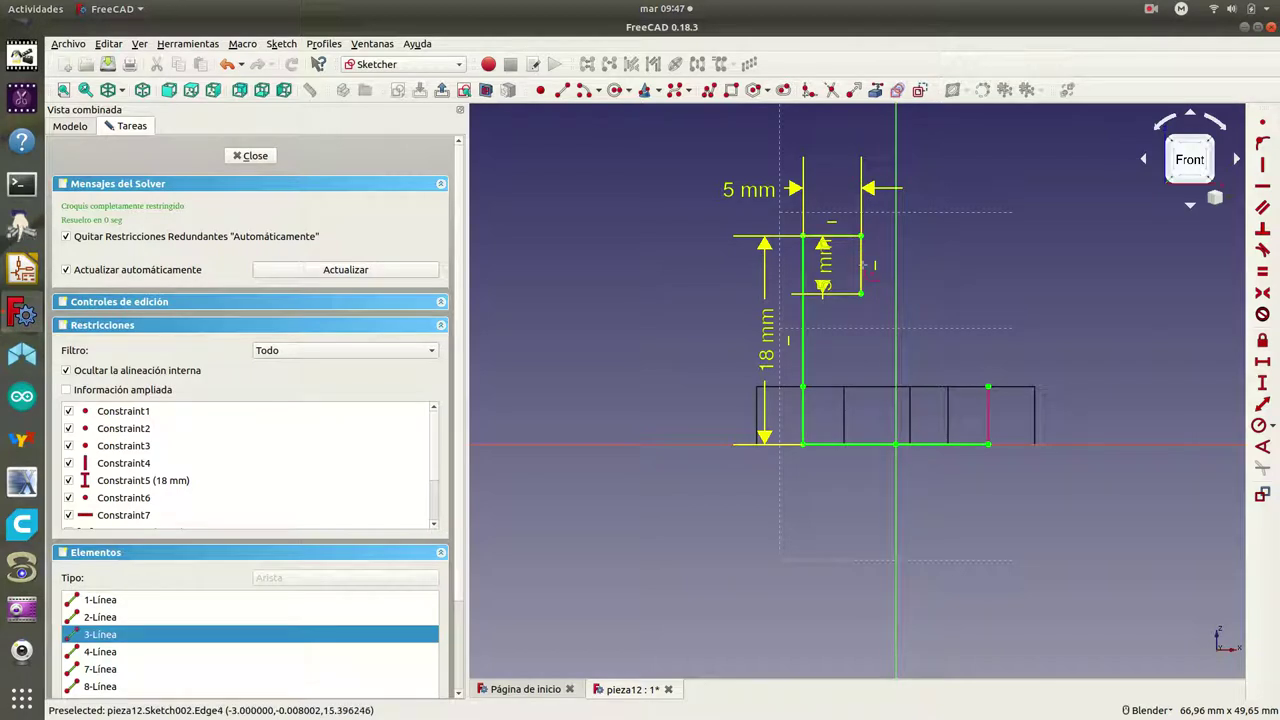
{"action": "left_click", "coordinate": [865, 270]}
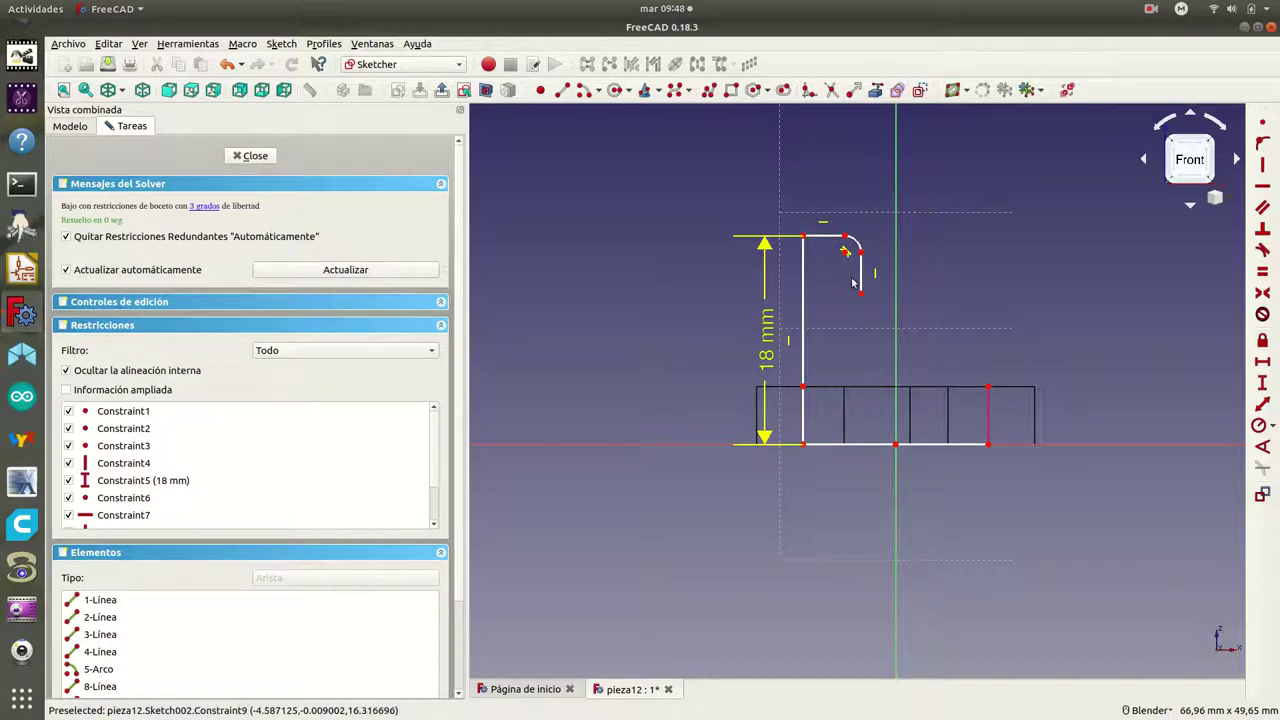
{"action": "left_click", "coordinate": [815, 240]}
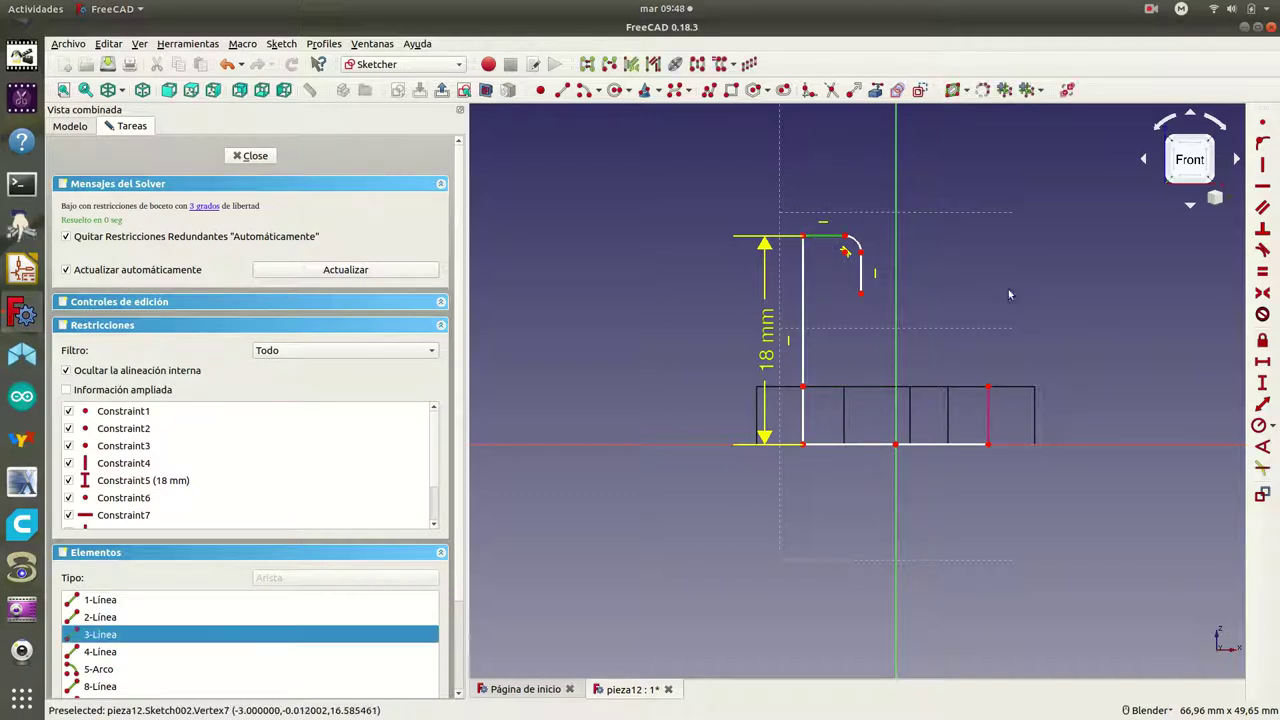
Set the hook's top edge length to 3,5 mm
{"action": "left_click", "coordinate": [1262, 364]}
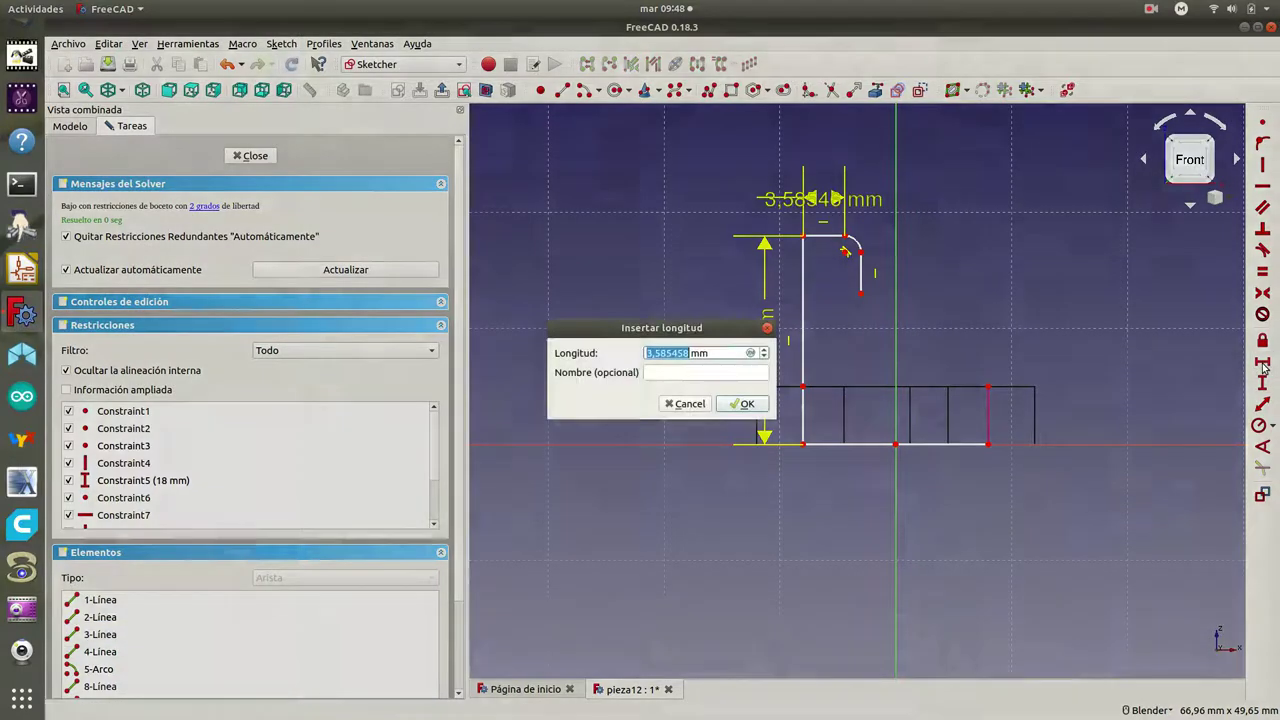
{"action": "type", "text": "3,5"}
{"action": "left_click", "coordinate": [749, 405]}
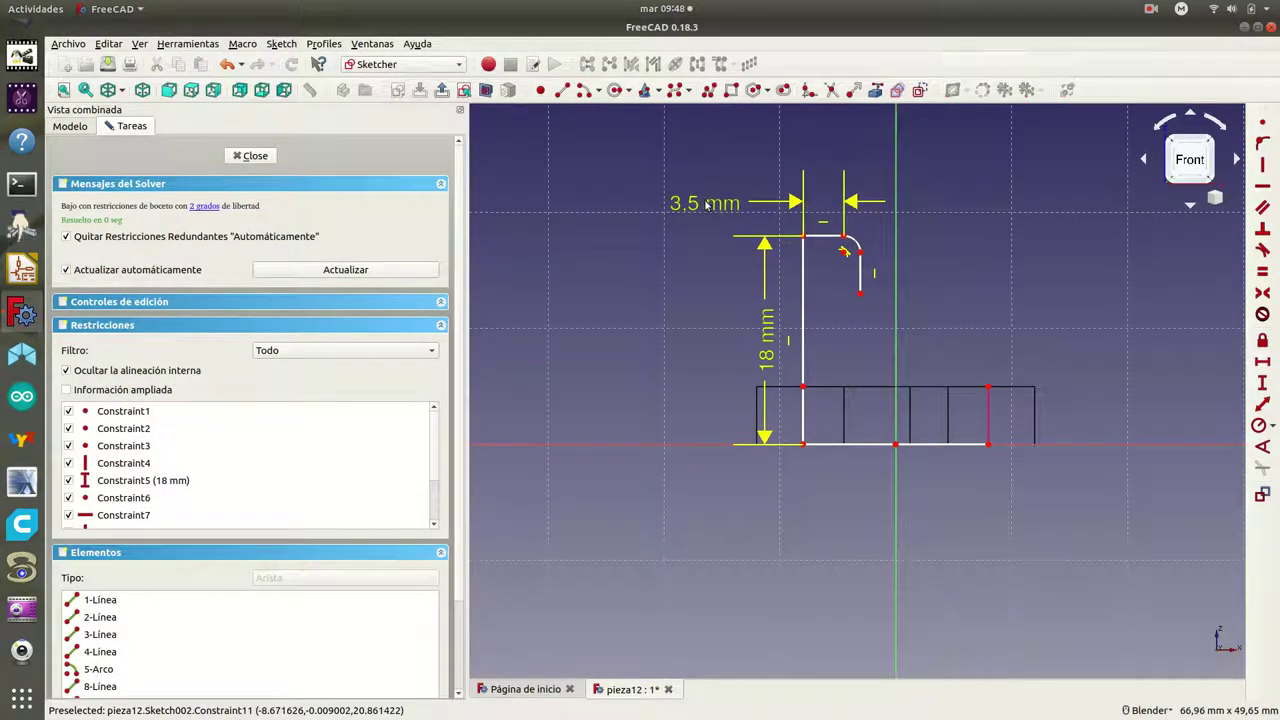
Set the short vertical line beside the fillet to 3,5 mm
{"action": "left_click", "coordinate": [866, 279]}
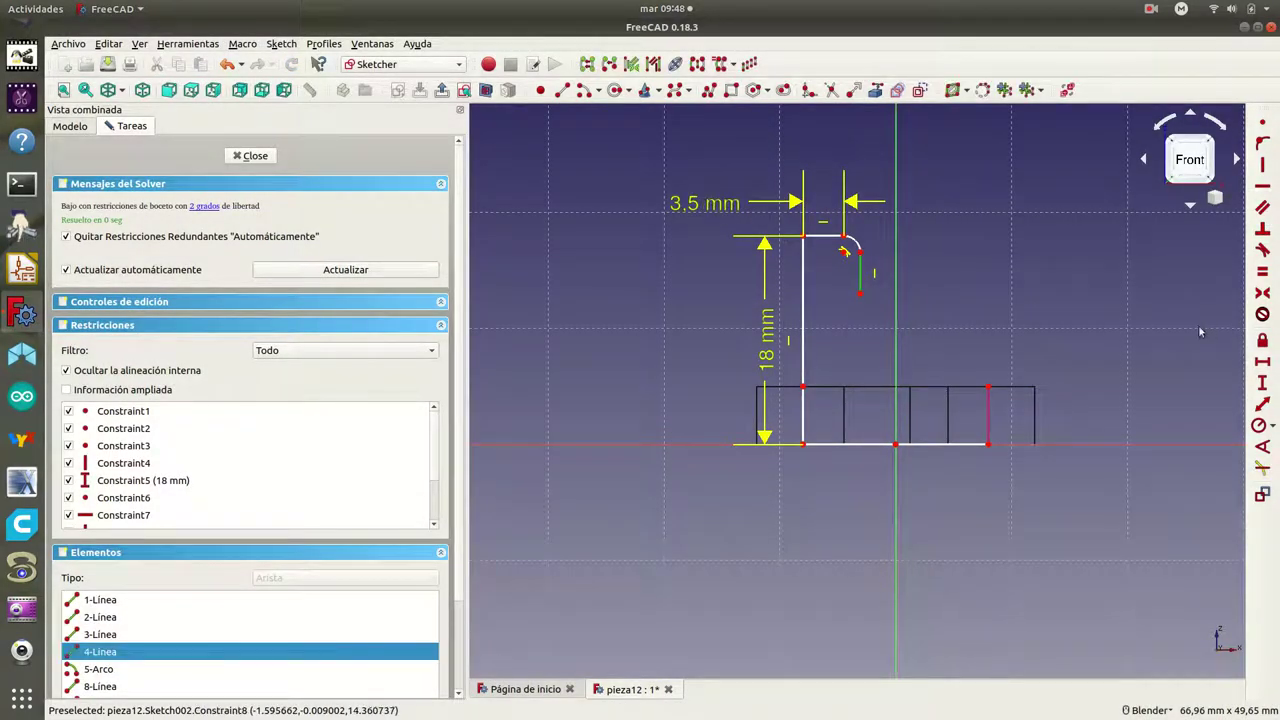
{"action": "left_click", "coordinate": [1264, 383]}
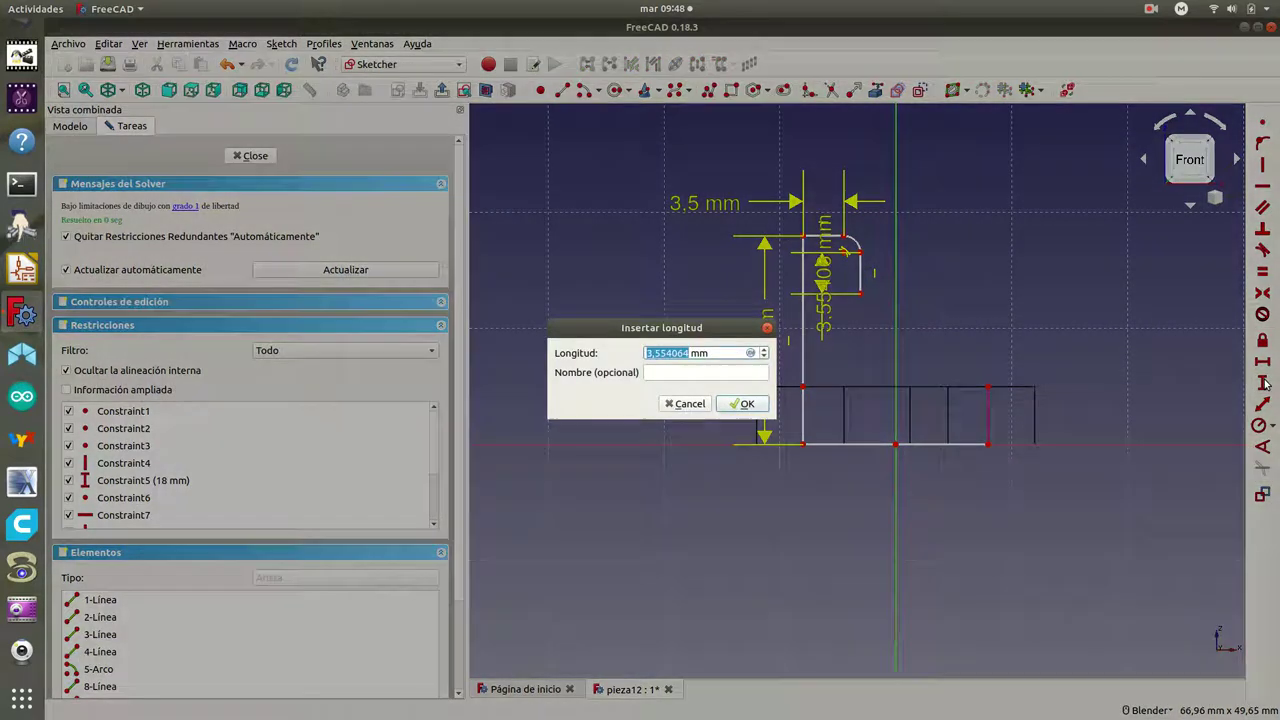
{"action": "type", "text": "3,5"}
{"action": "left_click", "coordinate": [755, 402]}
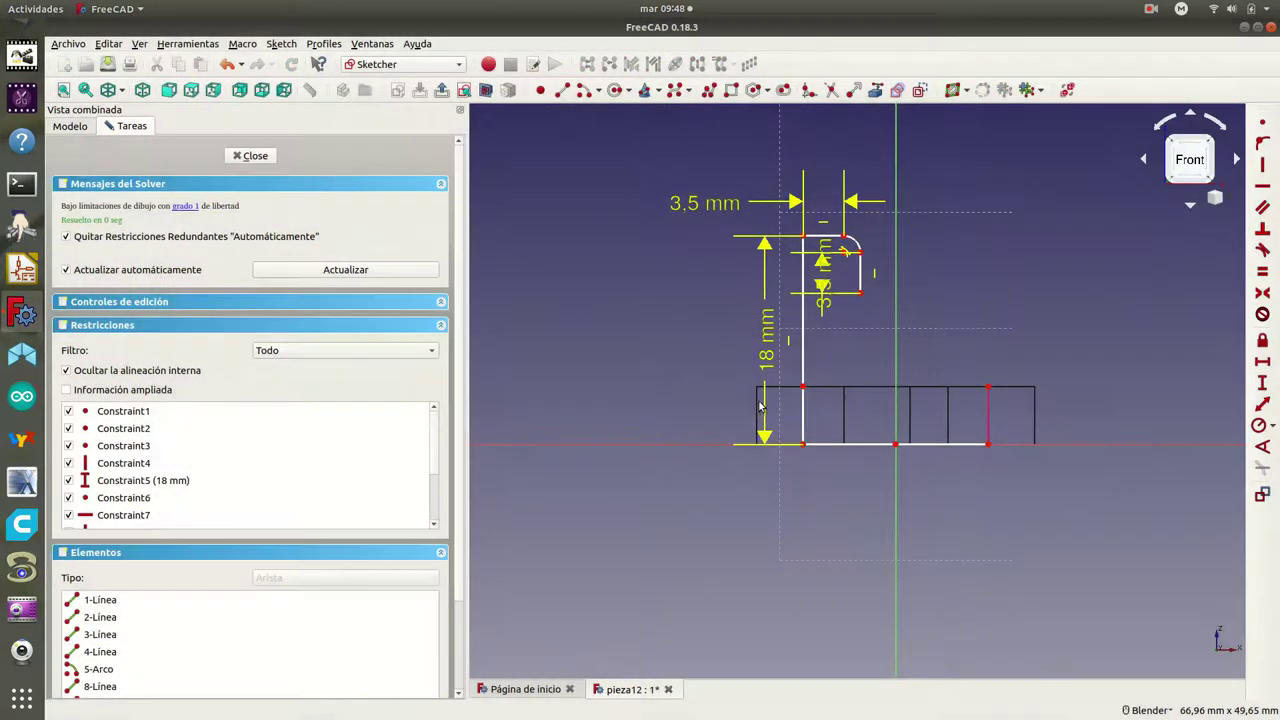
{"action": "left_click", "coordinate": [843, 254]}
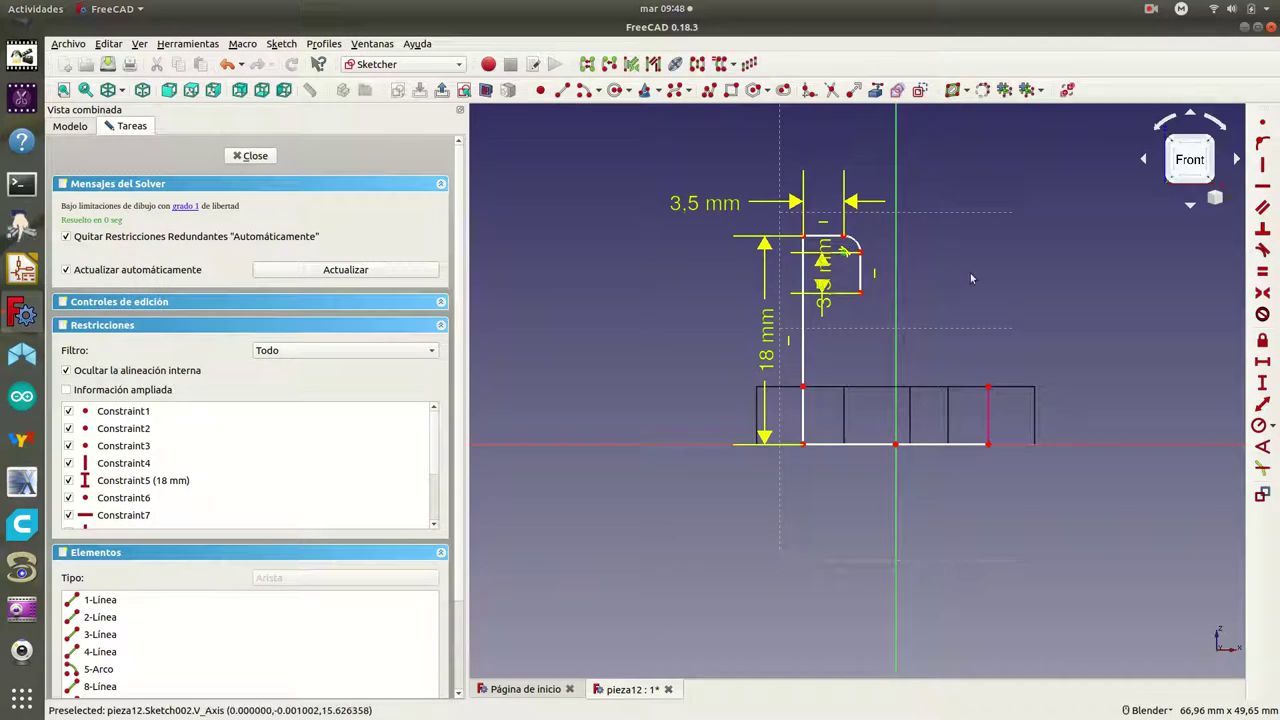
{"action": "left_click", "coordinate": [854, 243]}
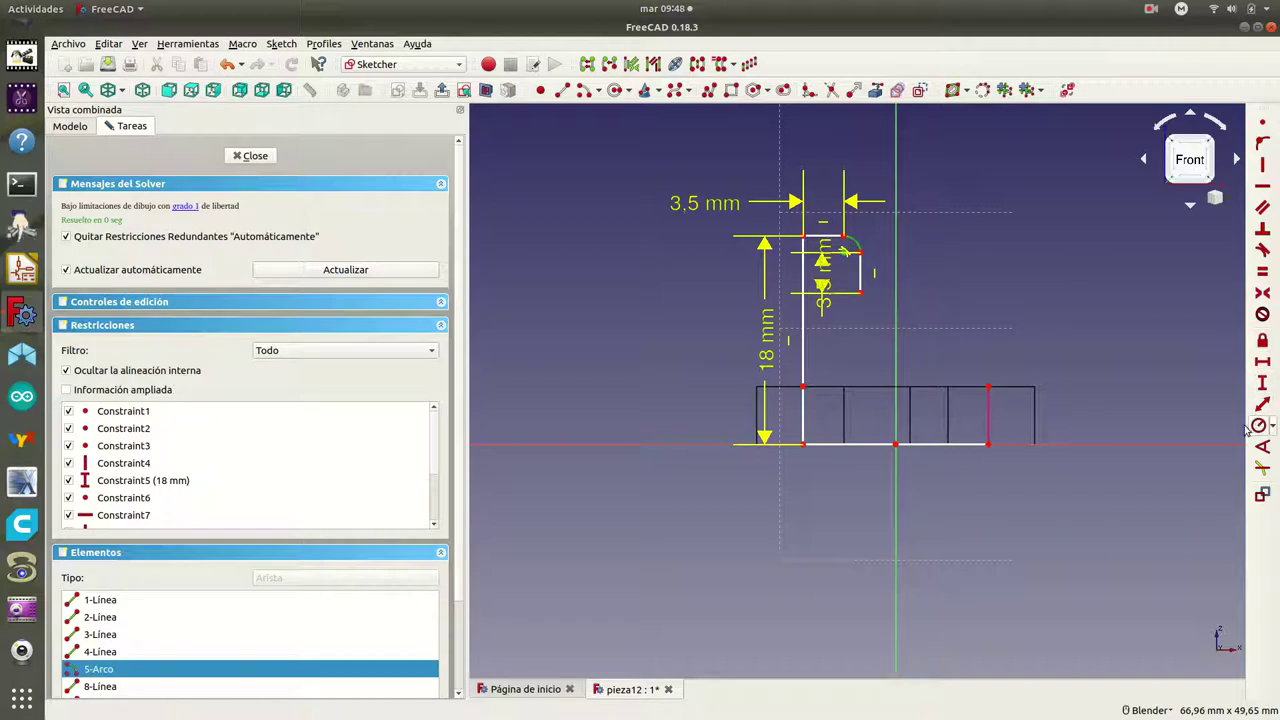
{"action": "left_click", "coordinate": [1165, 408]}
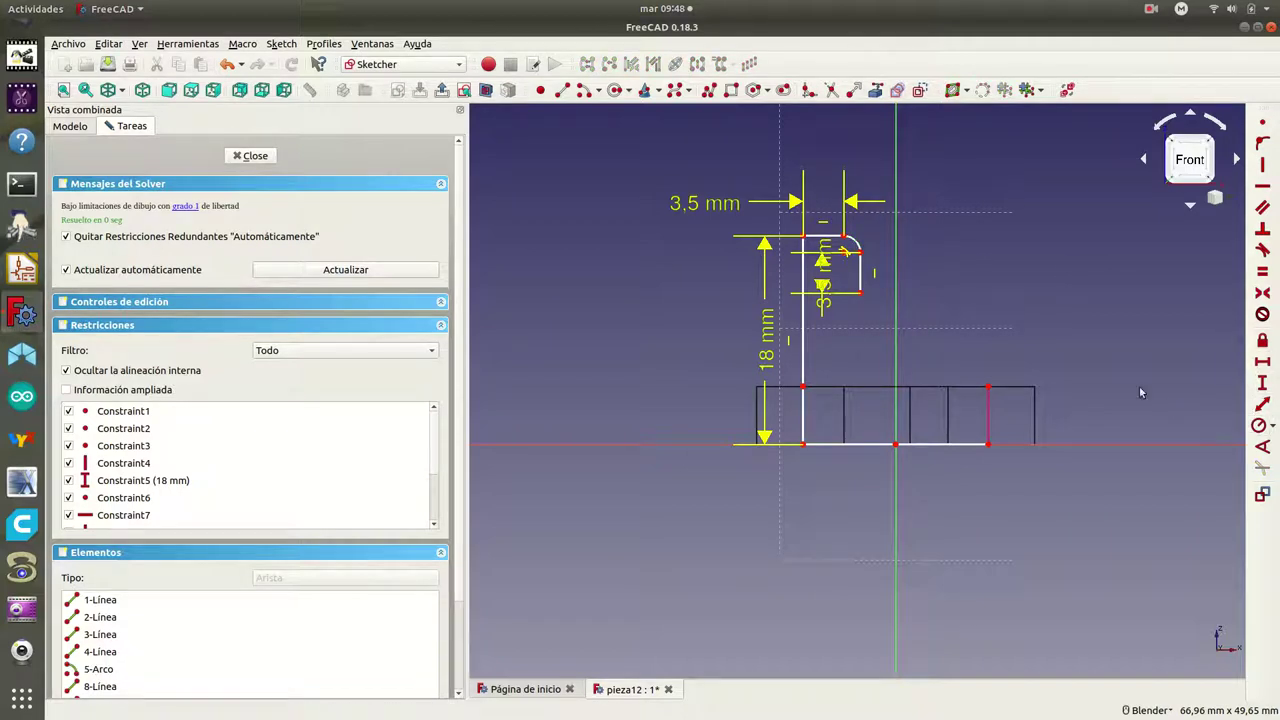
Constrain the fillet arc to a 1,5 mm radius
{"action": "left_click", "coordinate": [857, 245]}
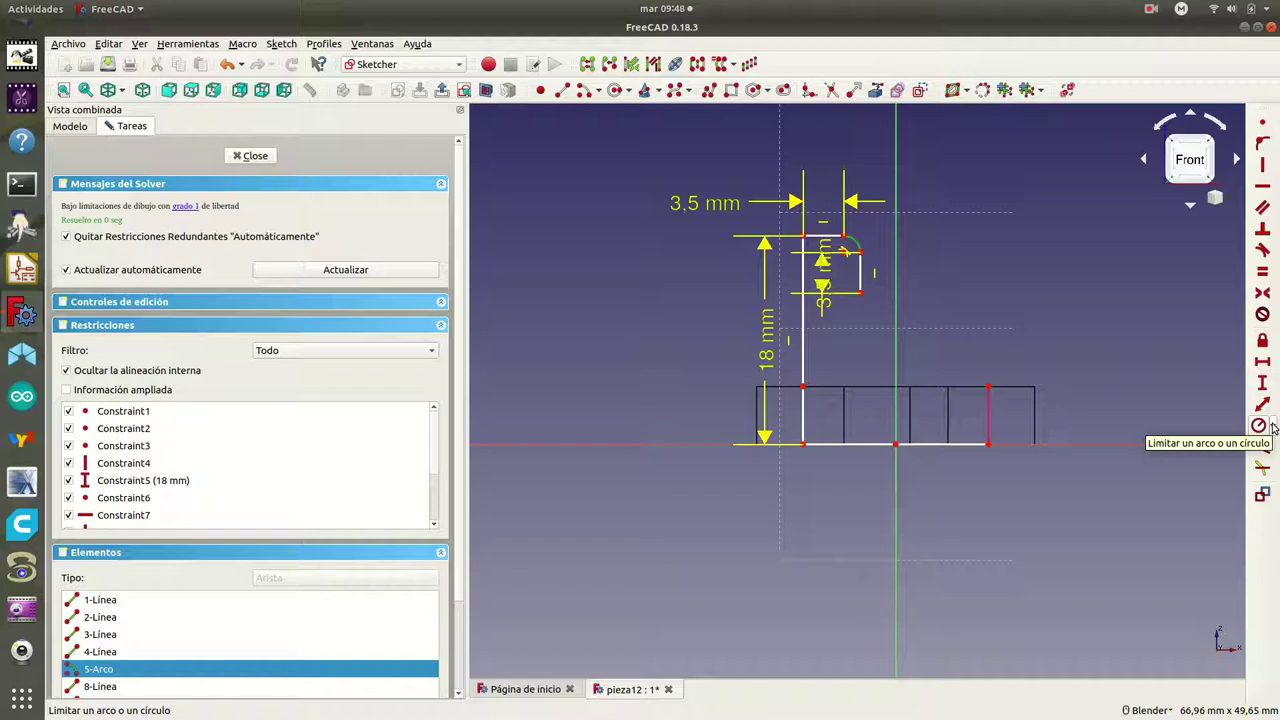
{"action": "left_click", "coordinate": [1258, 427]}
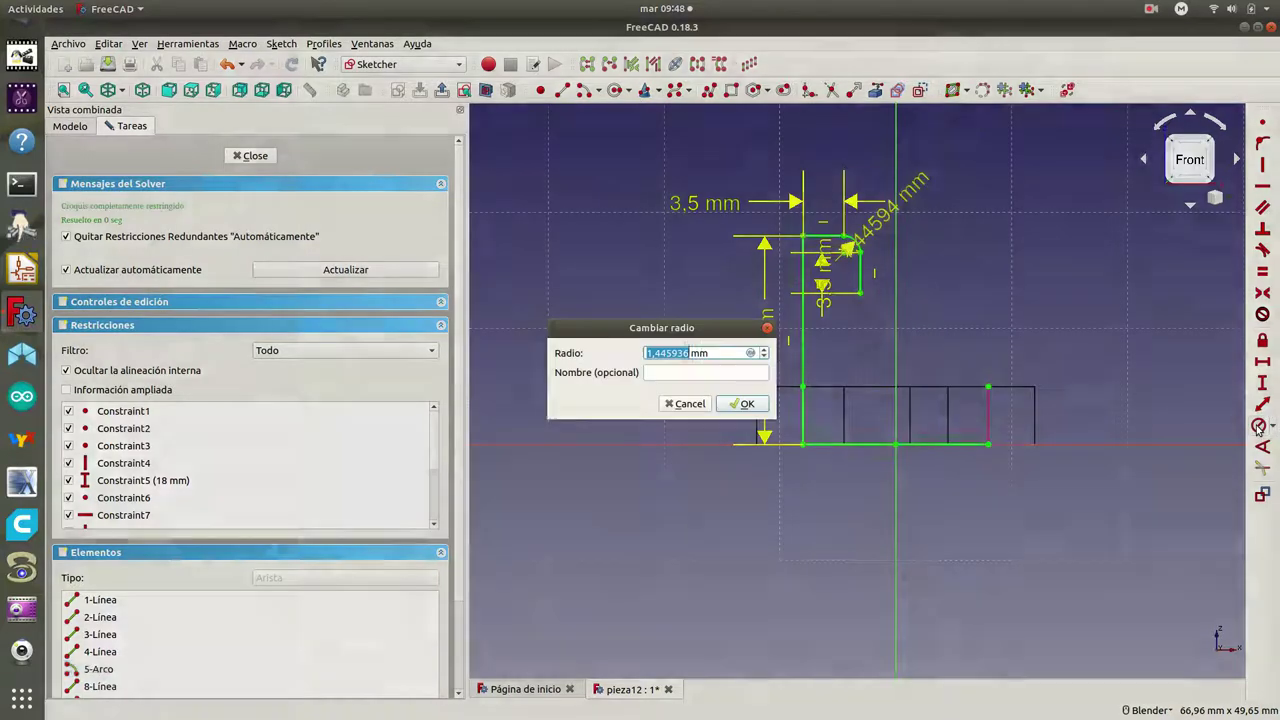
{"action": "type", "text": "1,5"}
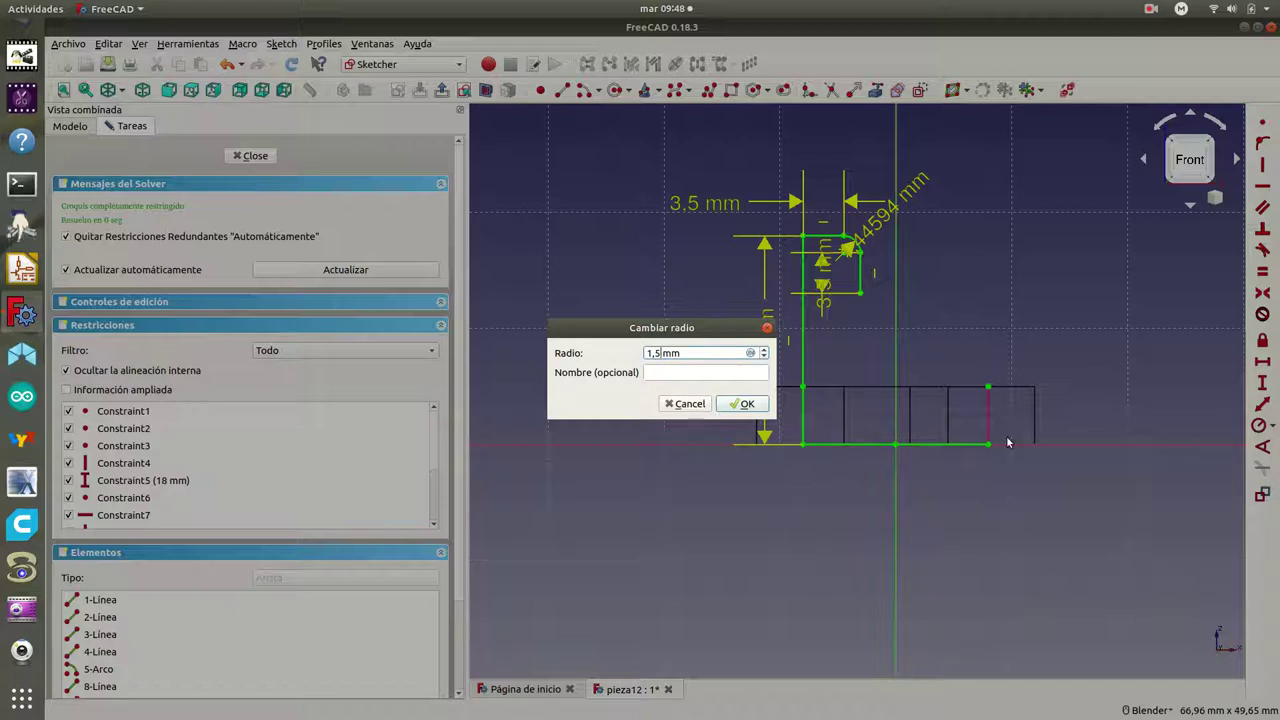
{"action": "left_click", "coordinate": [744, 403]}
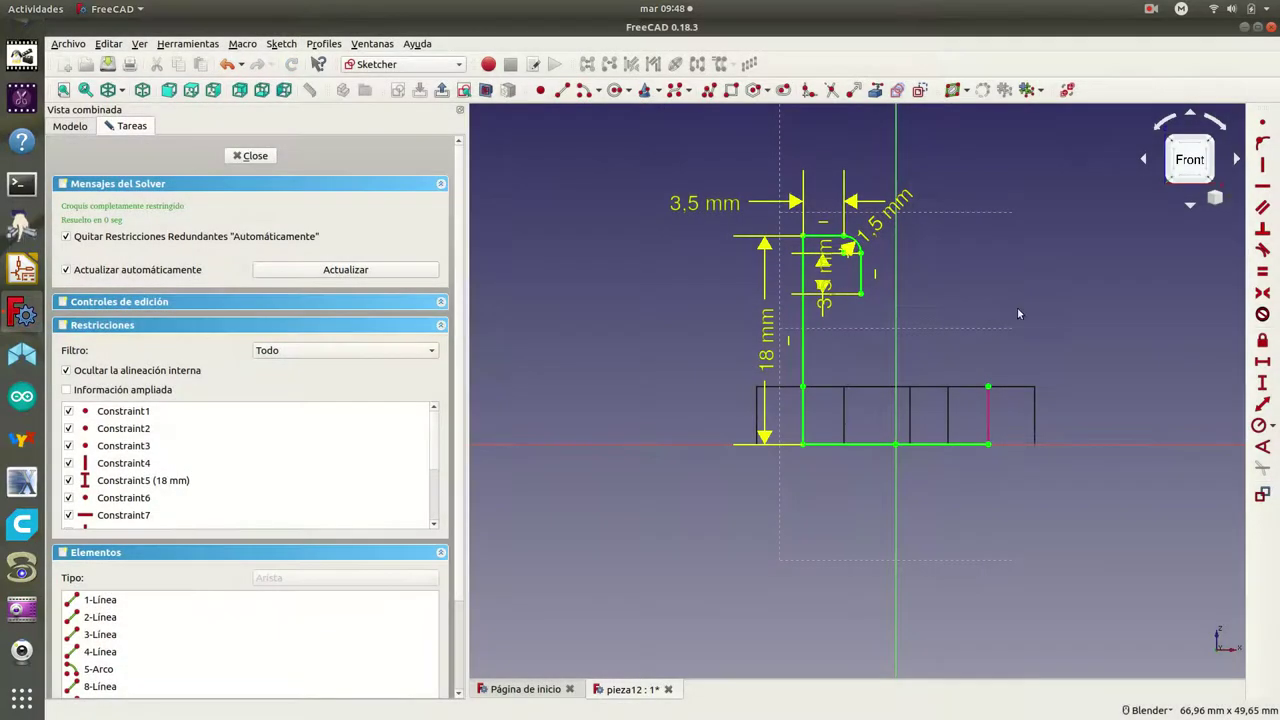
Move the radius and 3,5 mm labels outward, then select the hook's lines and arc
{"action": "left_click_drag", "start_coordinate": [880, 215], "coordinate": [965, 165]}
{"action": "mouse_move", "coordinate": [832, 283]}
{"action": "left_mouse_down"}
{"action": "mouse_move", "coordinate": [641, 336]}
{"action": "mouse_move", "coordinate": [670, 340]}
{"action": "left_mouse_up"}
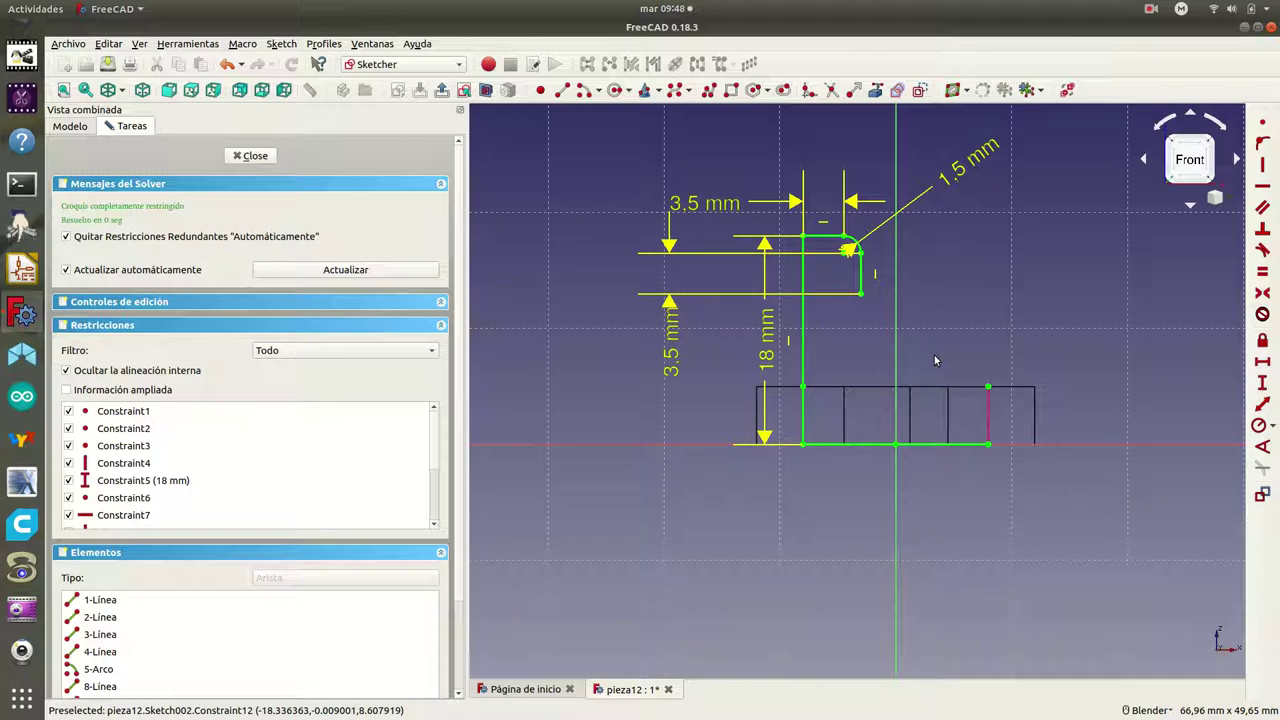
{"action": "left_click", "coordinate": [803, 343]}
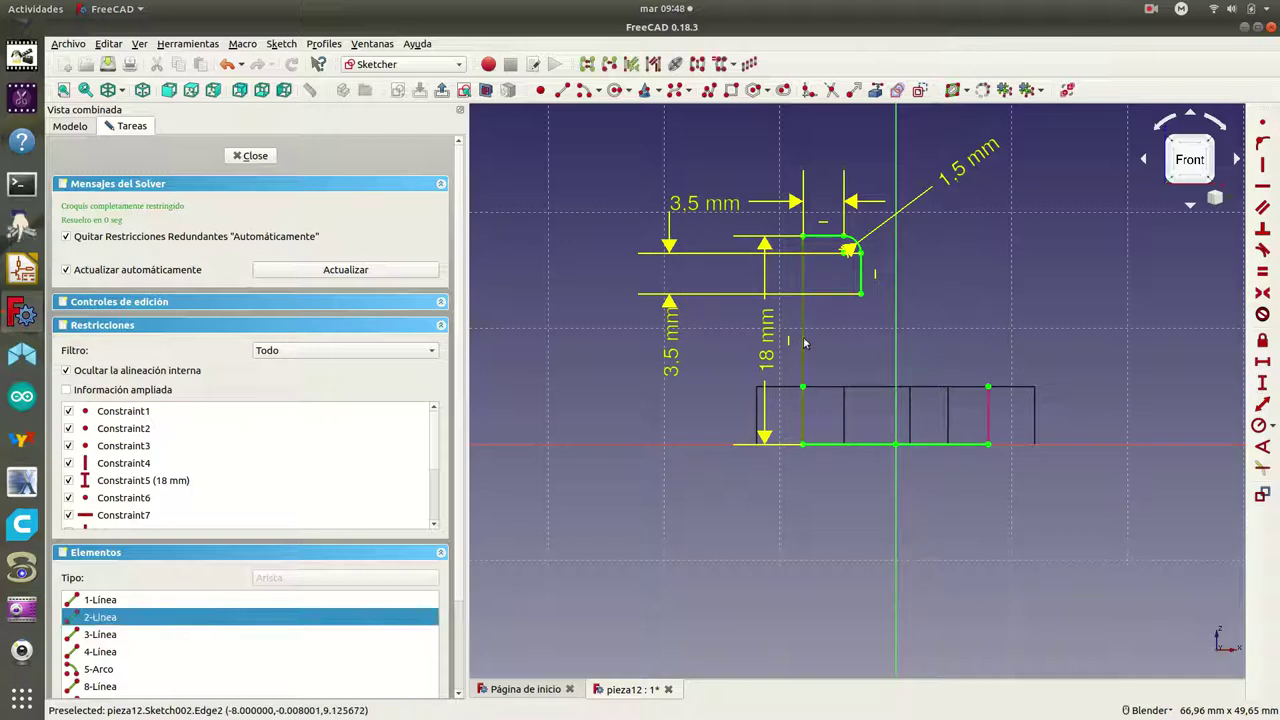
{"action": "left_click", "coordinate": [822, 237]}
{"action": "left_click", "coordinate": [855, 247]}
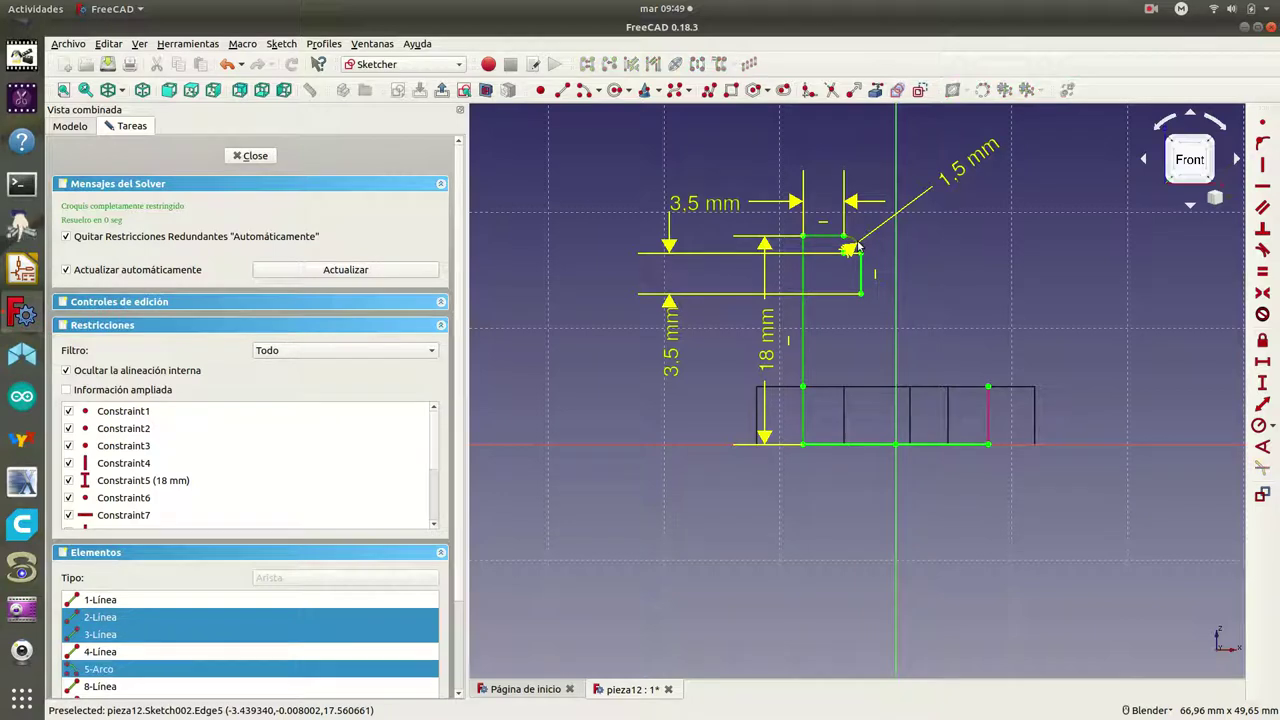
{"action": "left_click", "coordinate": [860, 287]}
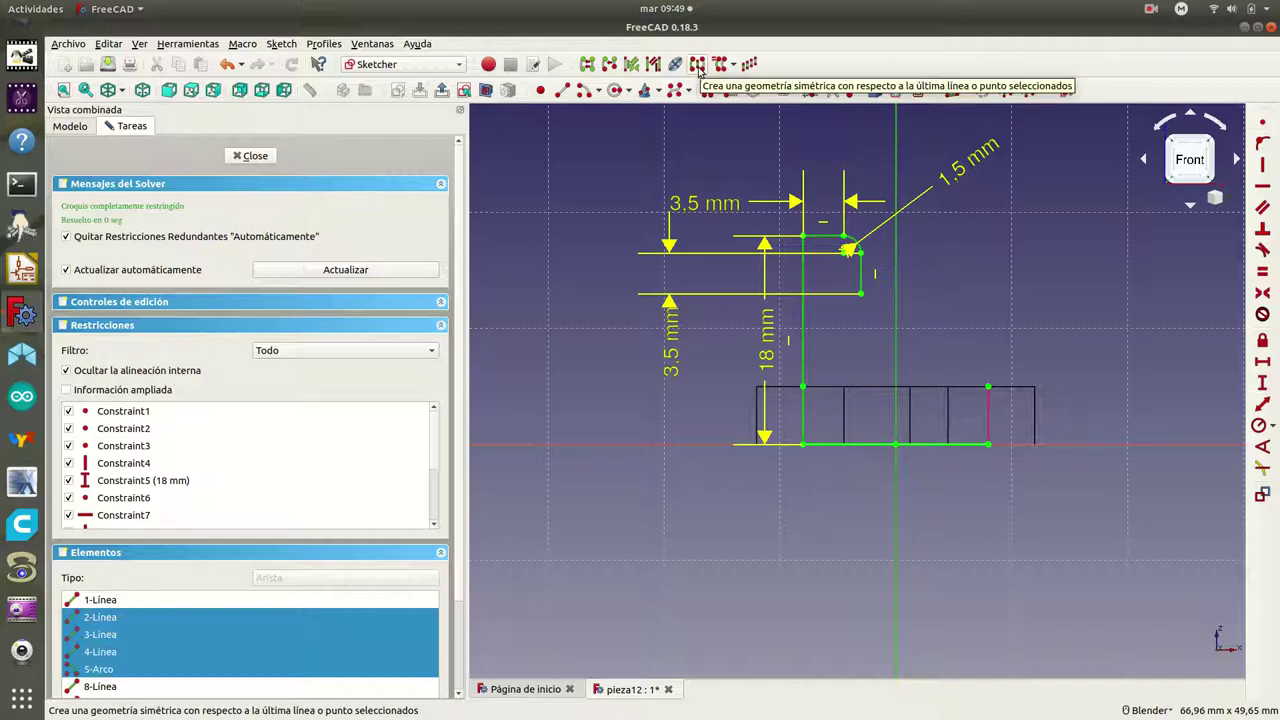
Mirror the hook to the right side and make the copied arc's endpoint coincident
{"action": "left_click", "coordinate": [697, 66]}
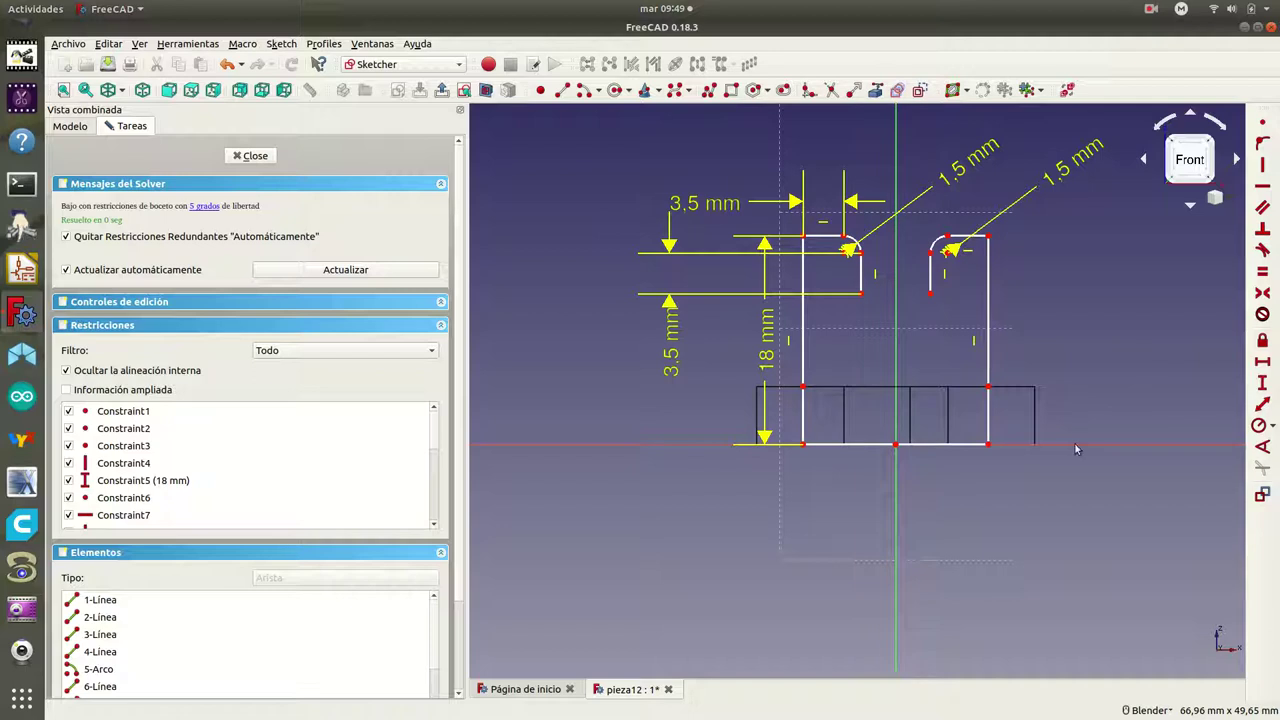
{"action": "left_click_drag", "start_coordinate": [976, 227], "coordinate": [1004, 252]}
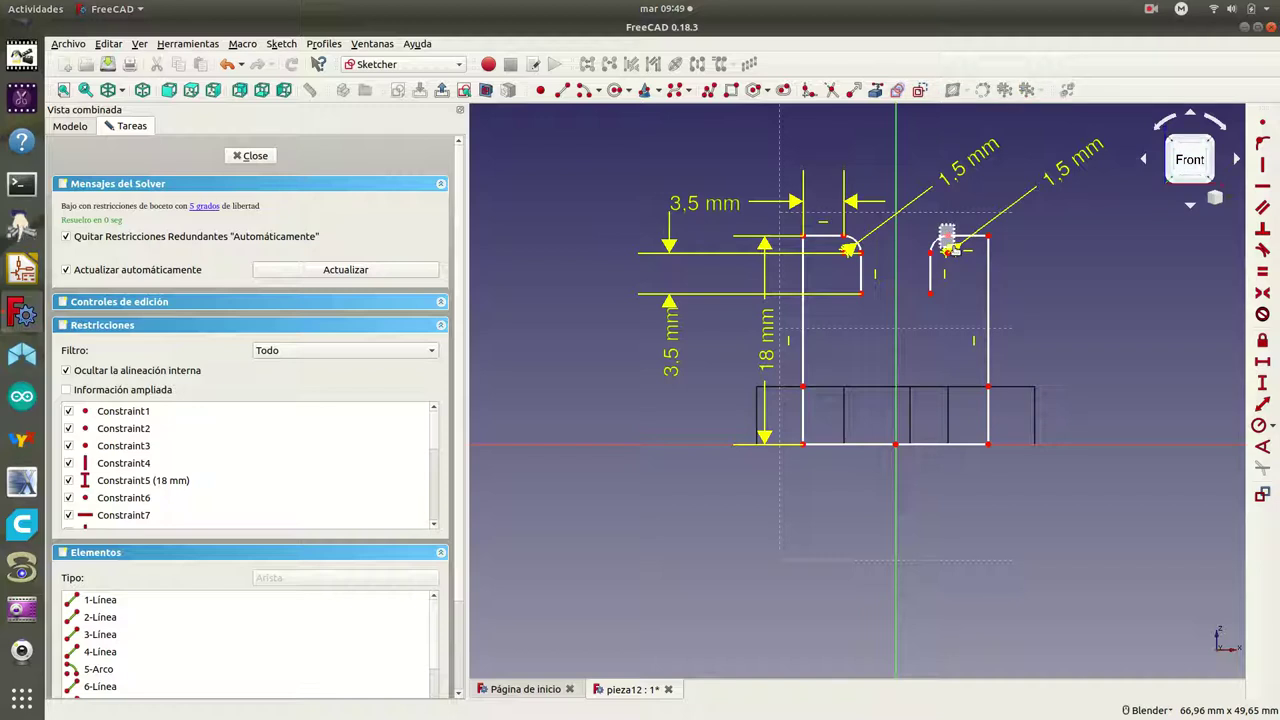
{"action": "left_click", "coordinate": [945, 239]}
{"action": "left_click", "coordinate": [1262, 122]}
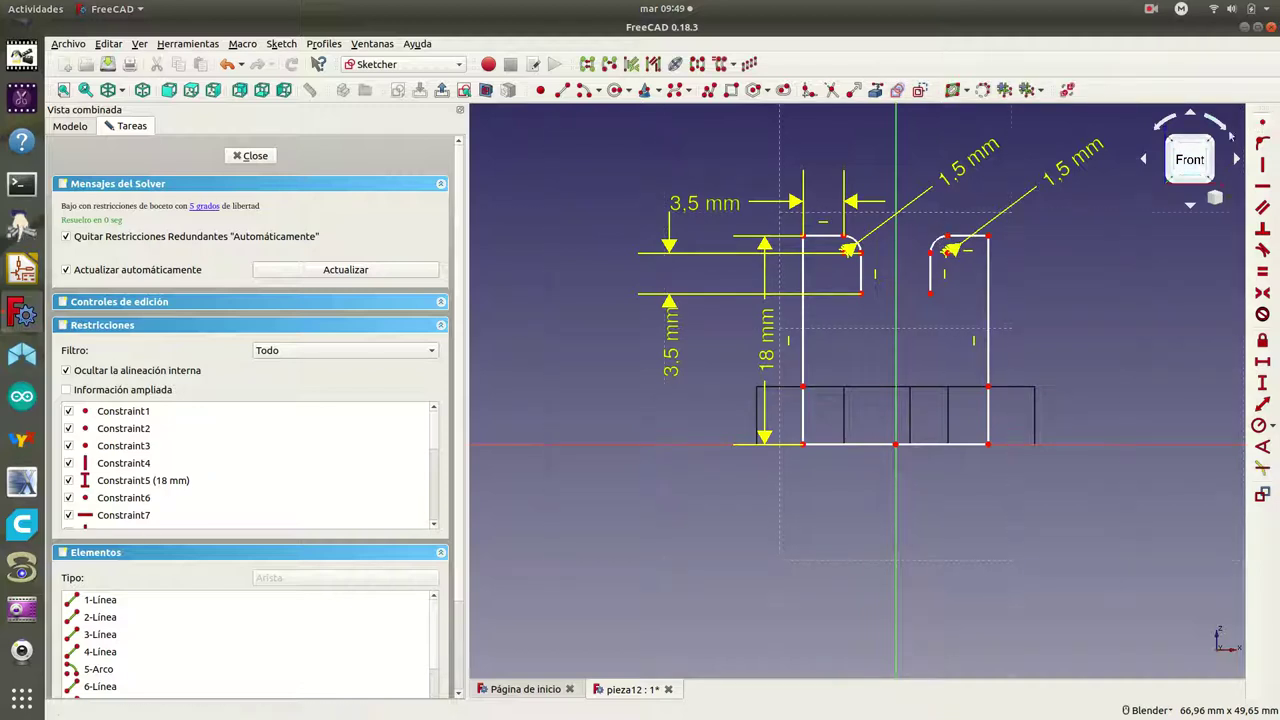
{"action": "left_click", "coordinate": [931, 251]}
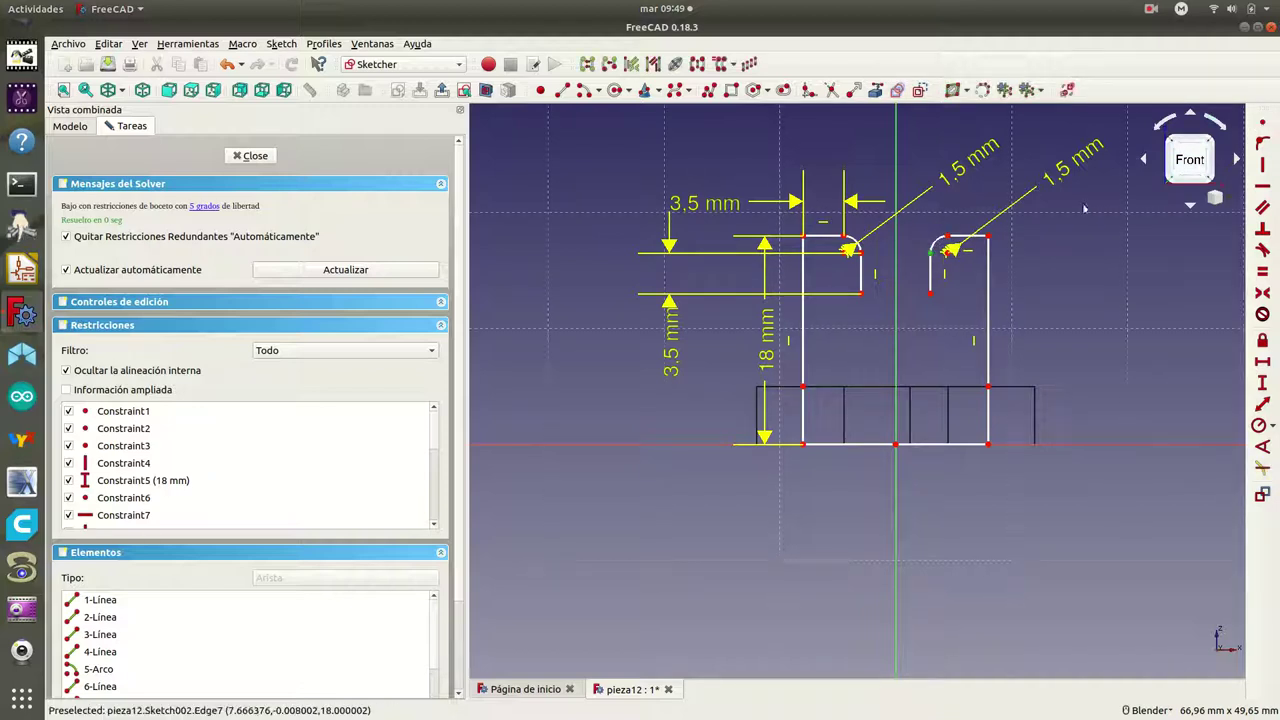
{"action": "left_click", "coordinate": [1264, 125]}
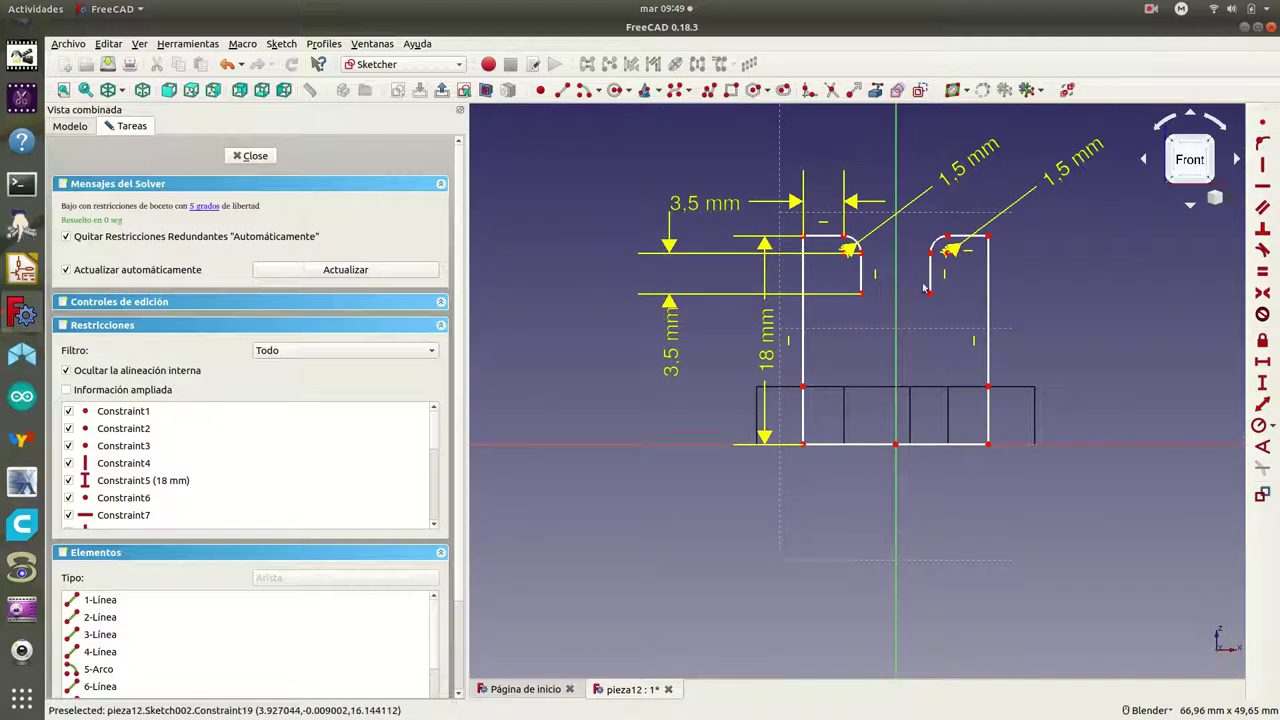
{"action": "right_click", "coordinate": [938, 305]}
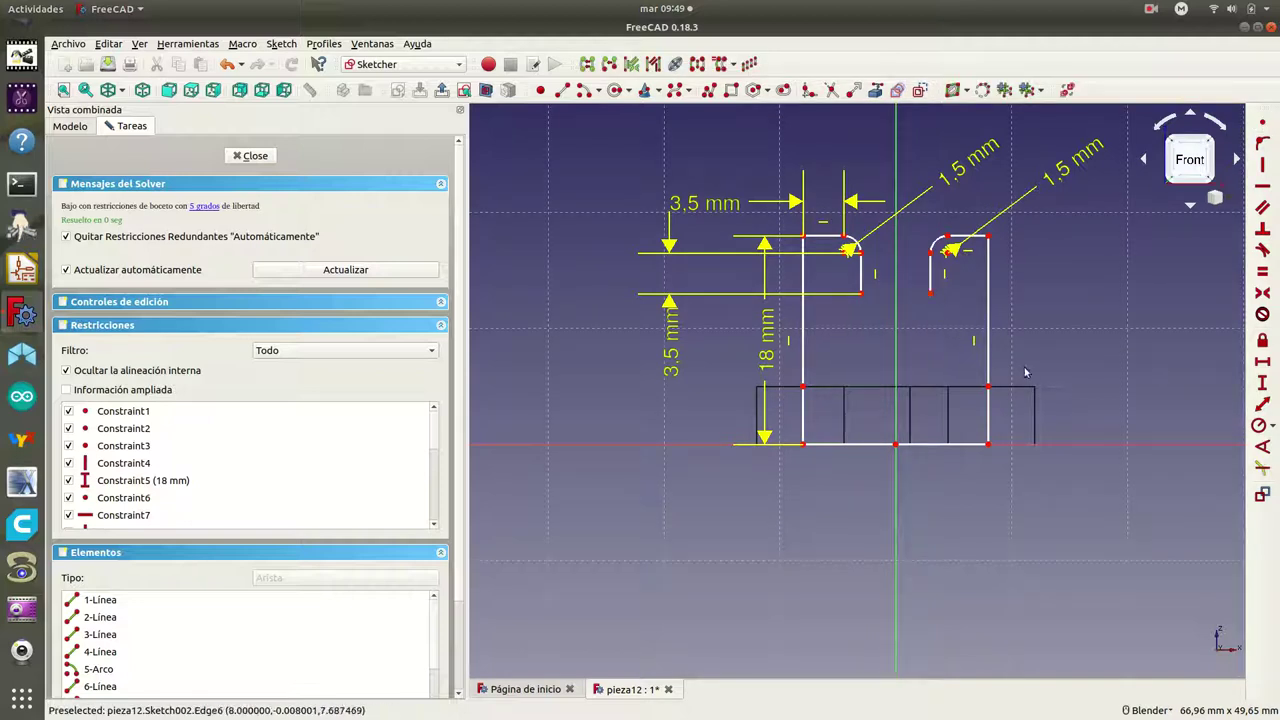
Make the bottom-right corner coincident and fix the right side at 18 mm, with its dimension outside the profile
{"action": "left_click", "coordinate": [988, 443]}
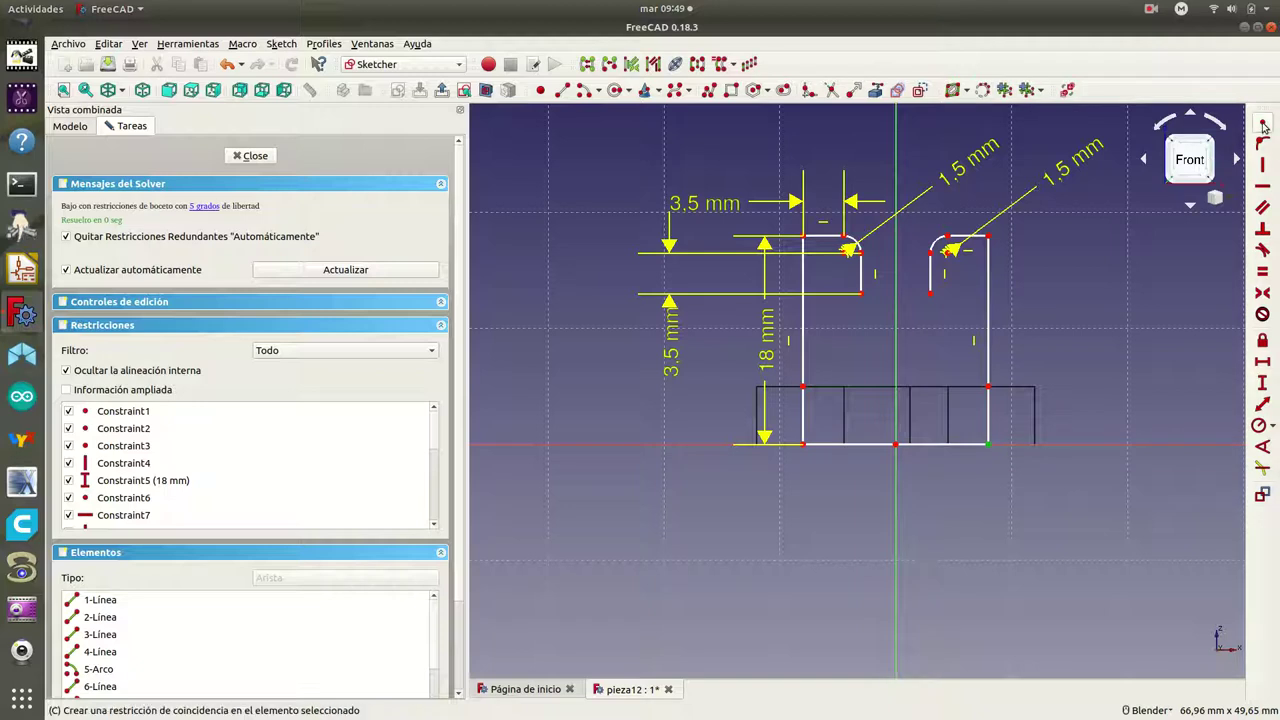
{"action": "left_click", "coordinate": [1263, 124]}
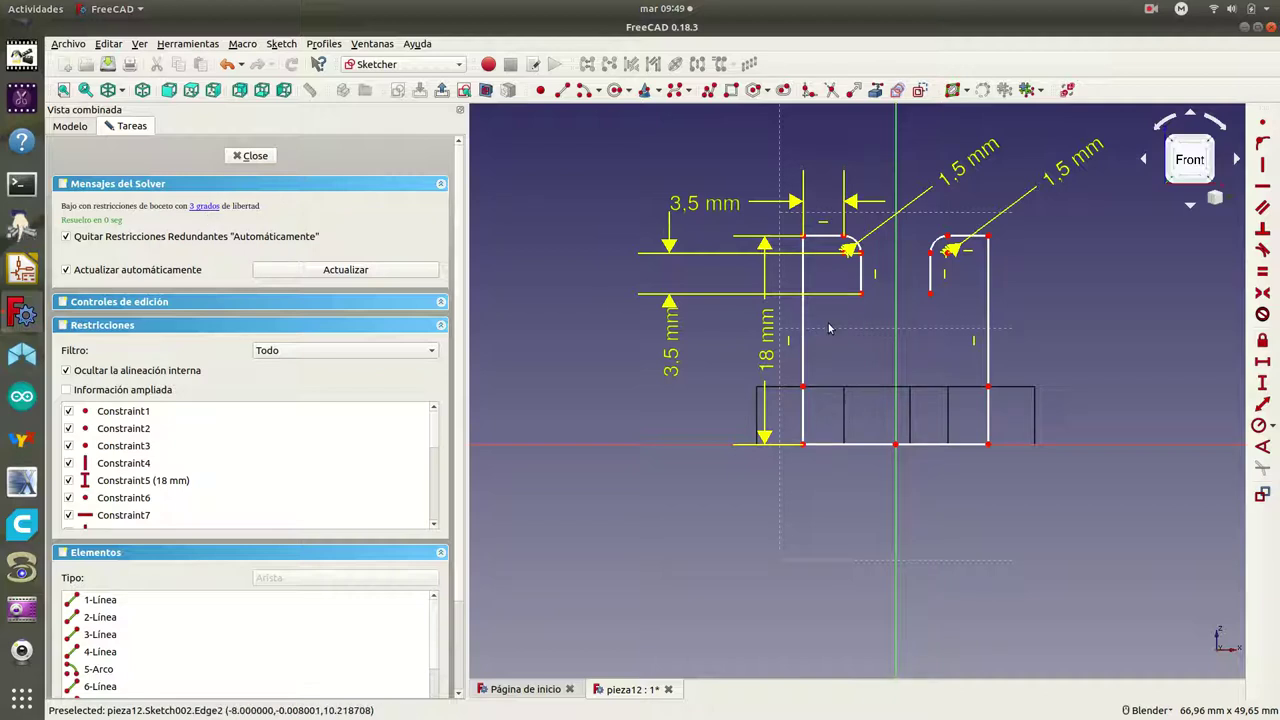
{"action": "left_click", "coordinate": [988, 330]}
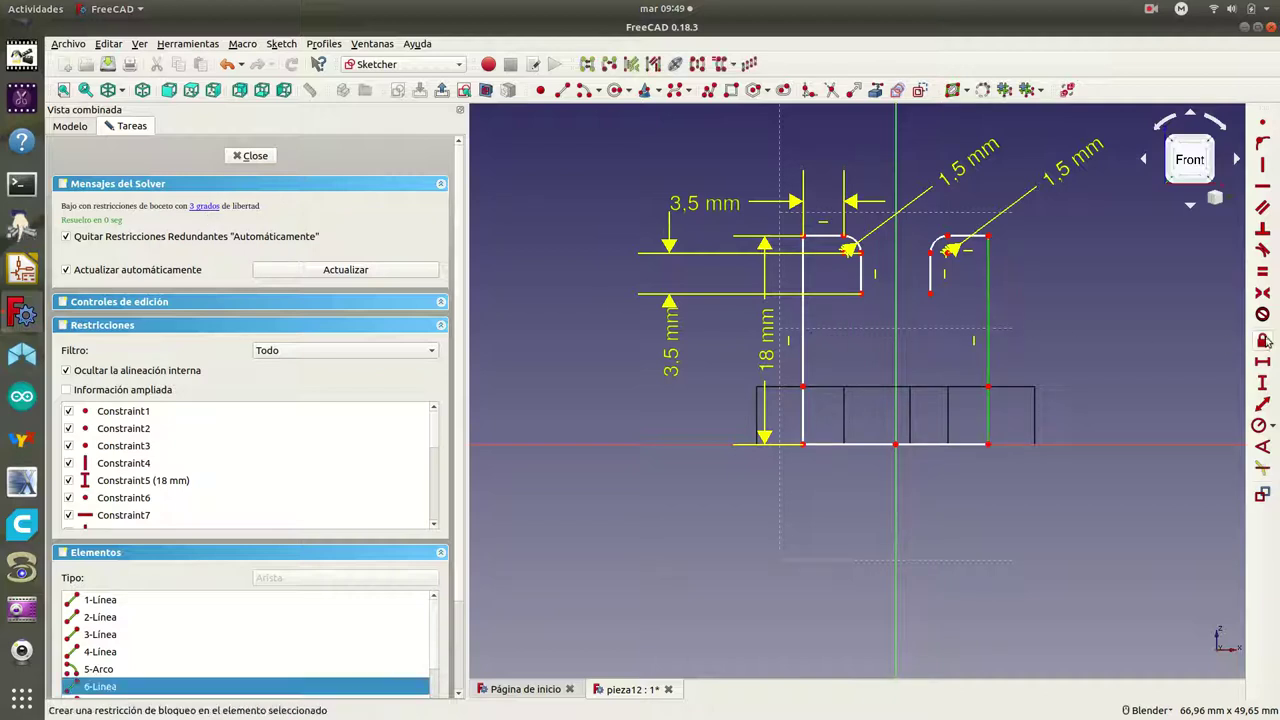
{"action": "left_click", "coordinate": [1263, 384]}
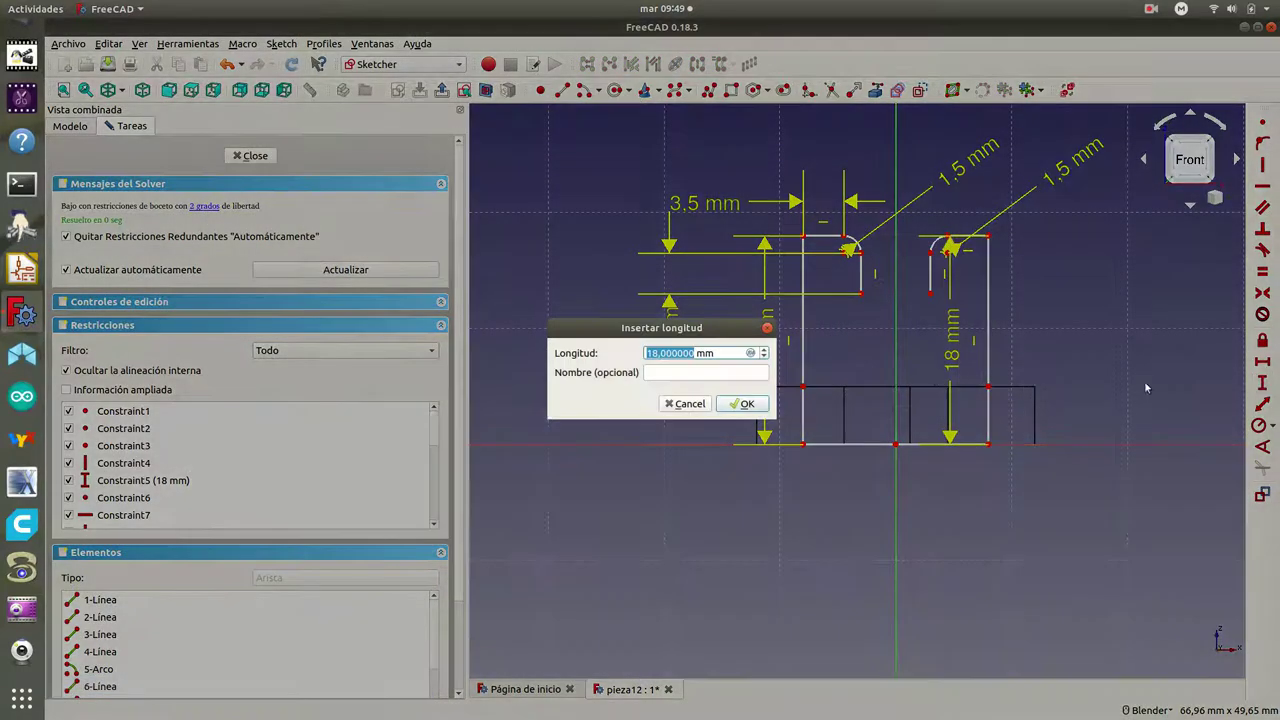
{"action": "left_click", "coordinate": [747, 403]}
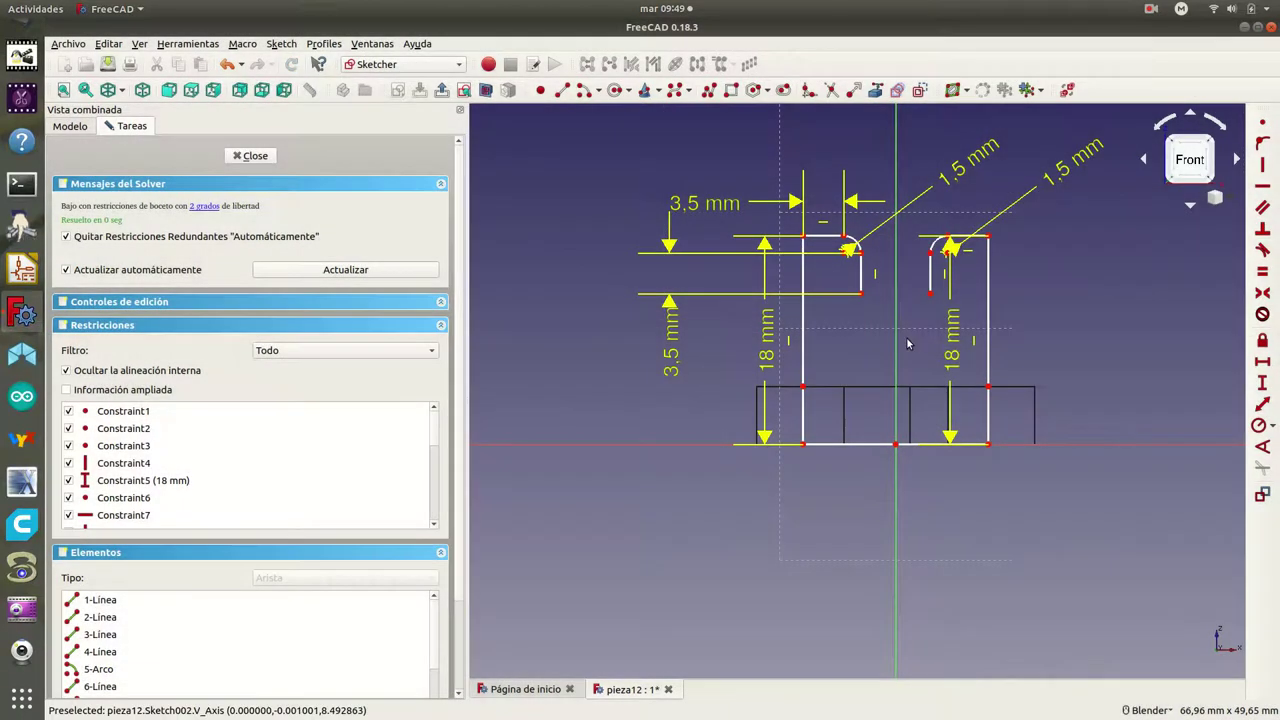
{"action": "left_click_drag", "start_coordinate": [968, 338], "coordinate": [1056, 340]}
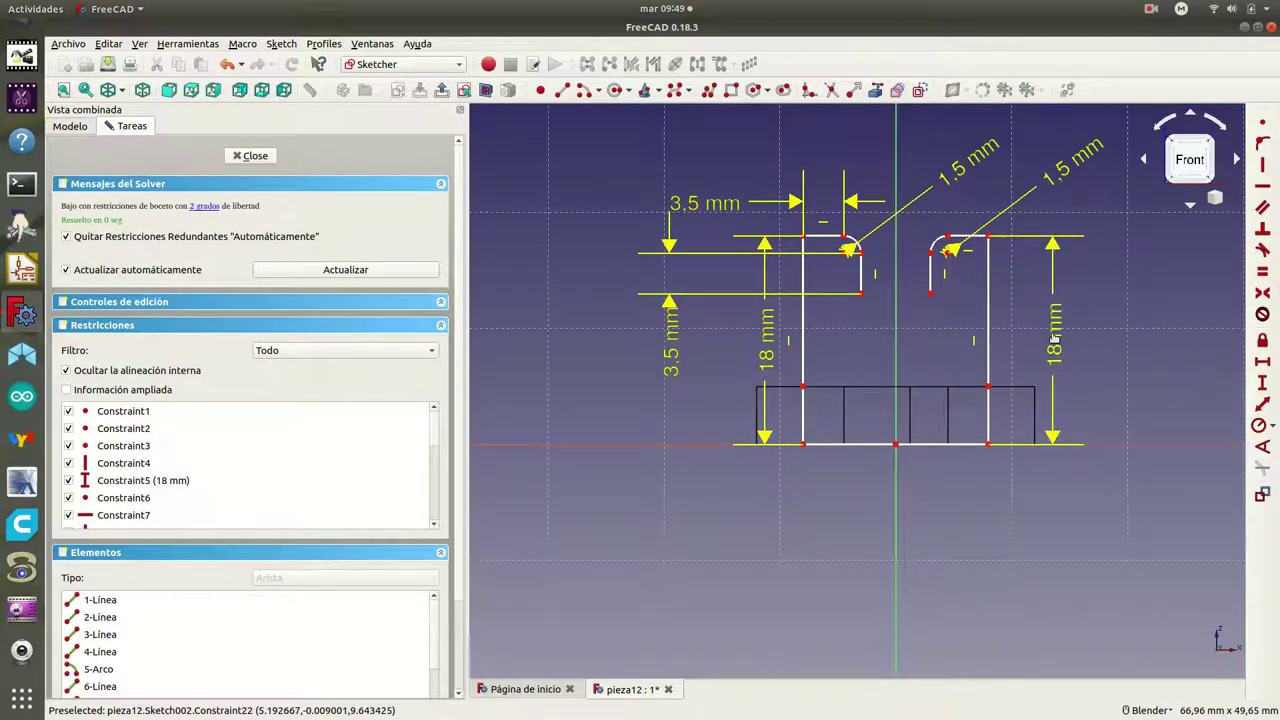
{"action": "left_click", "coordinate": [963, 240]}
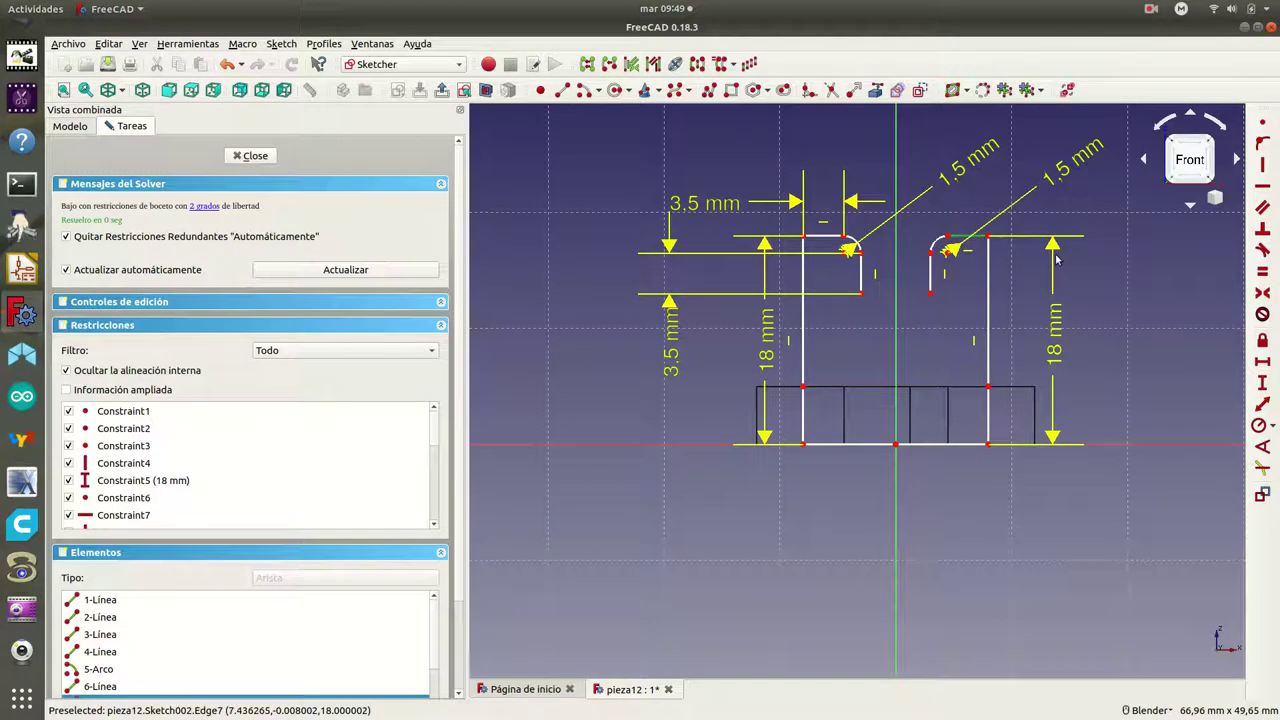
{"action": "left_click", "coordinate": [1261, 362]}
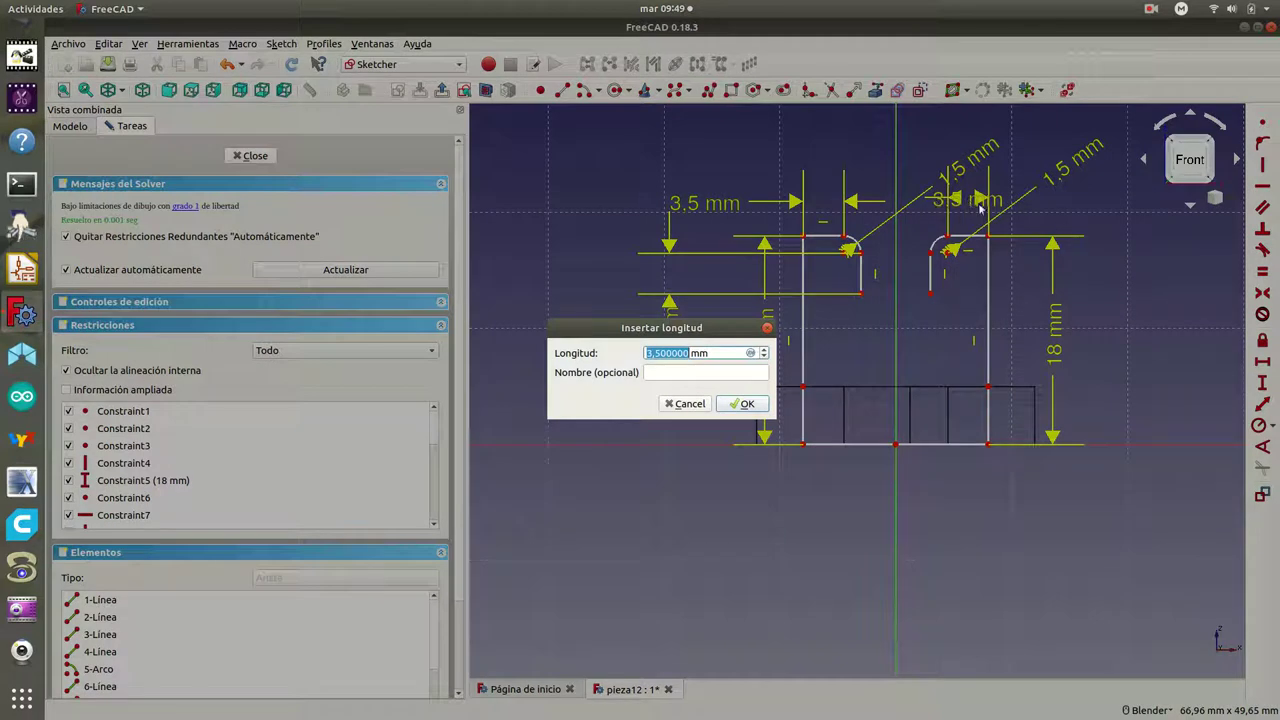
Give the right top edge a 3.5 mm length and the right arm a 3.5 mm depth, moving both labels clear
{"action": "left_click", "coordinate": [748, 404]}
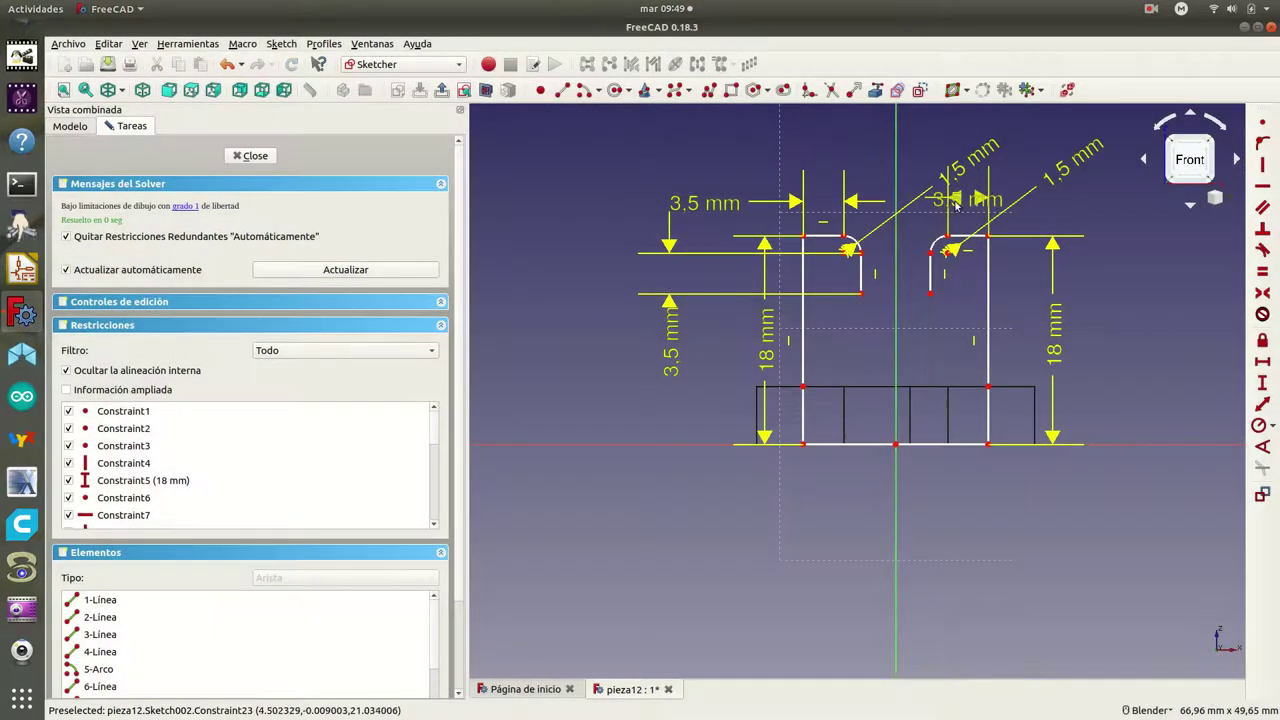
{"action": "left_click_drag", "start_coordinate": [1001, 226], "coordinate": [1104, 218]}
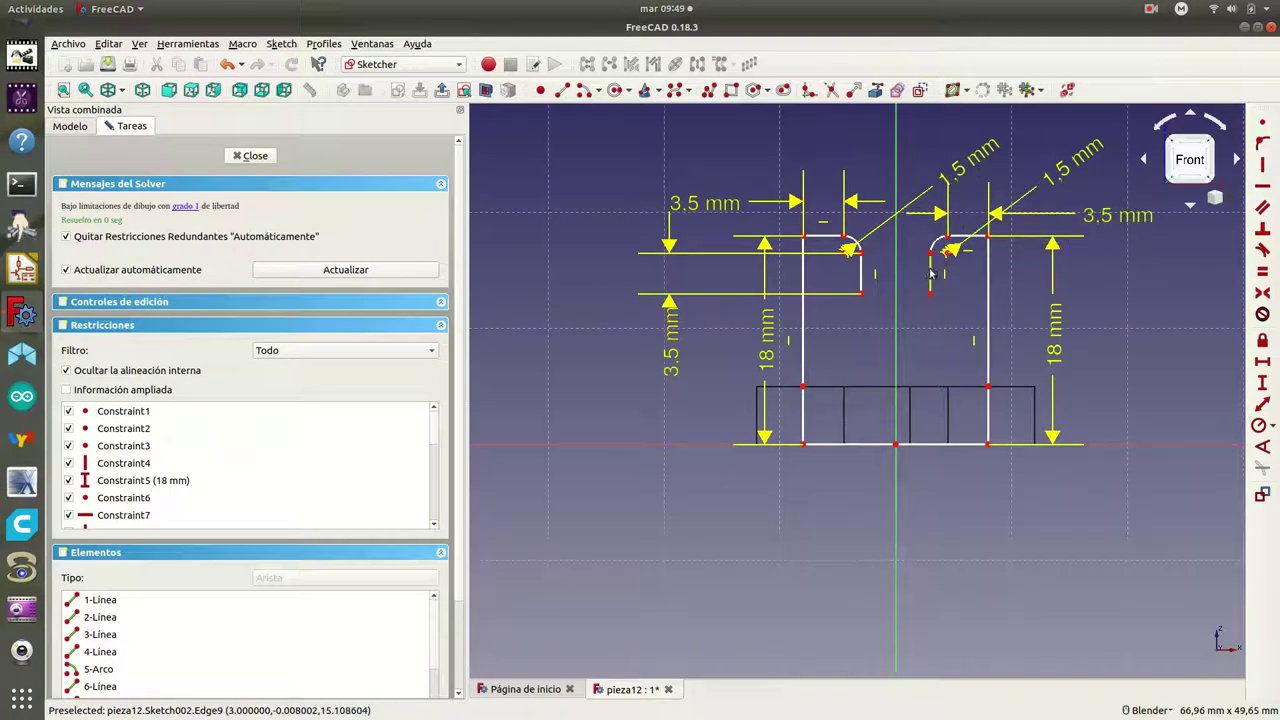
{"action": "left_click", "coordinate": [1262, 383]}
{"action": "left_click", "coordinate": [740, 405]}
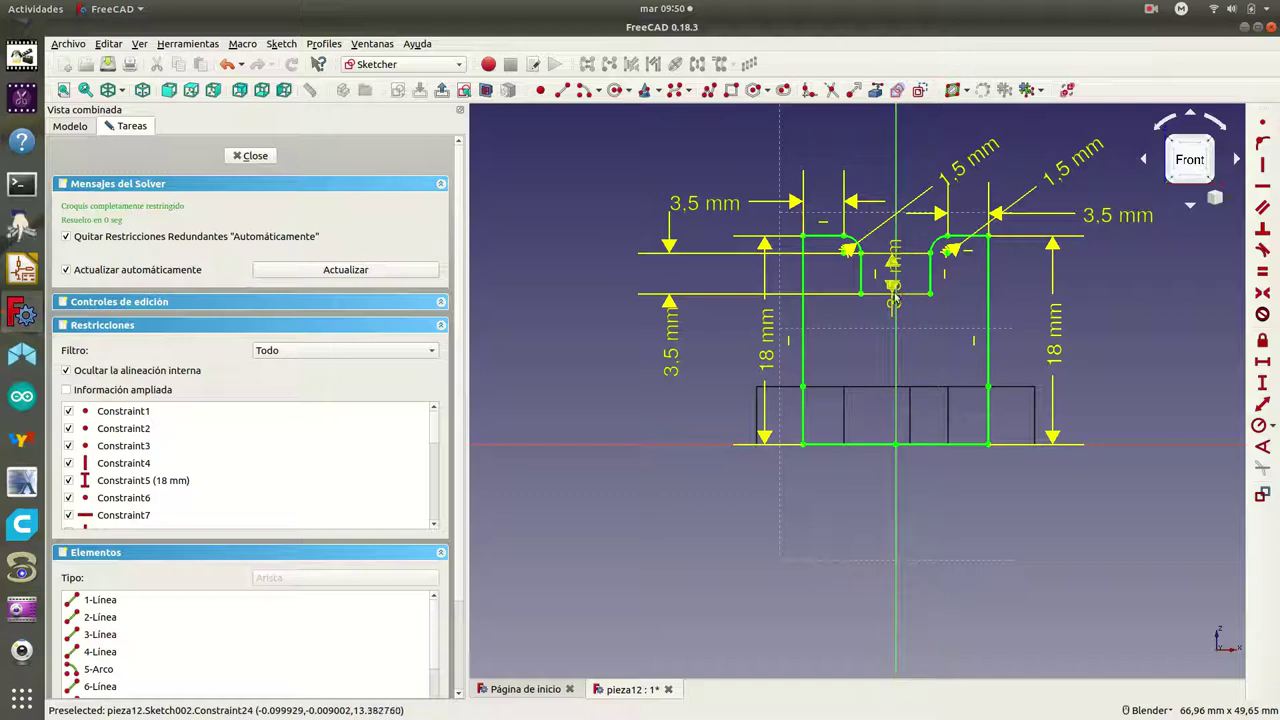
{"action": "left_click_drag", "start_coordinate": [900, 308], "coordinate": [1125, 370]}
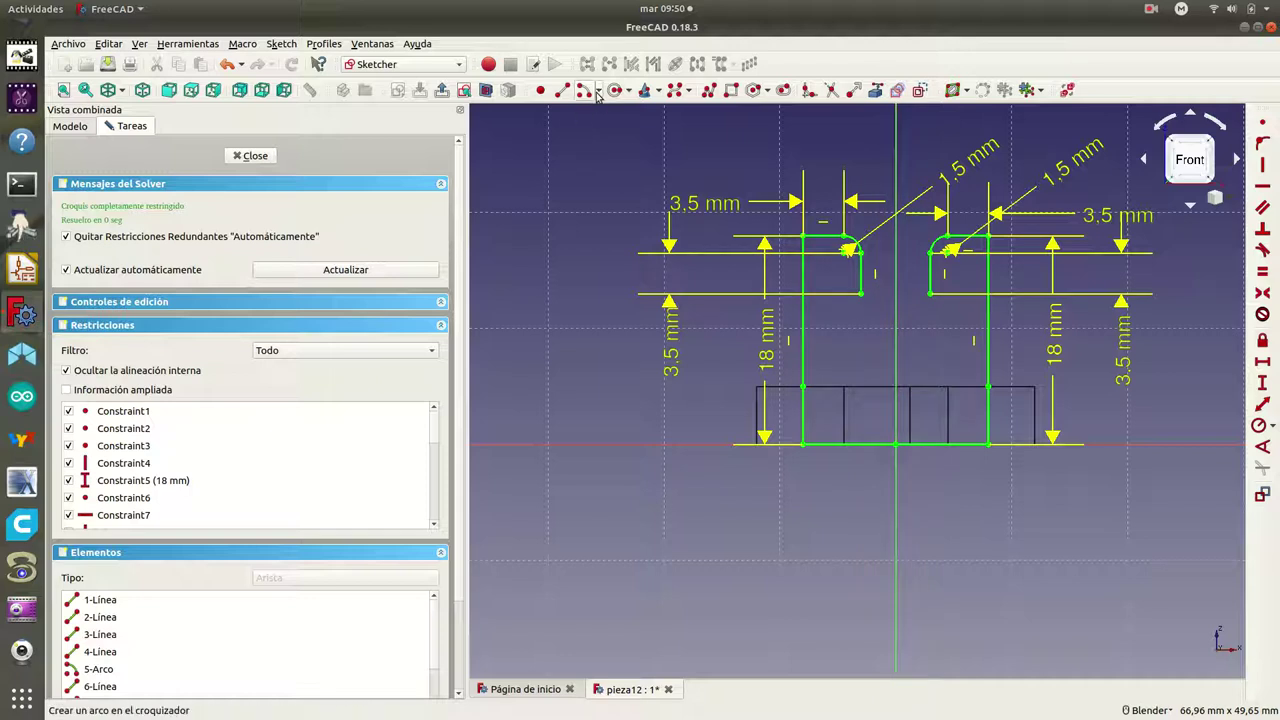
Draw an arc centred on the axis joining the ends of the two inner hook lines
{"action": "left_click", "coordinate": [586, 92]}
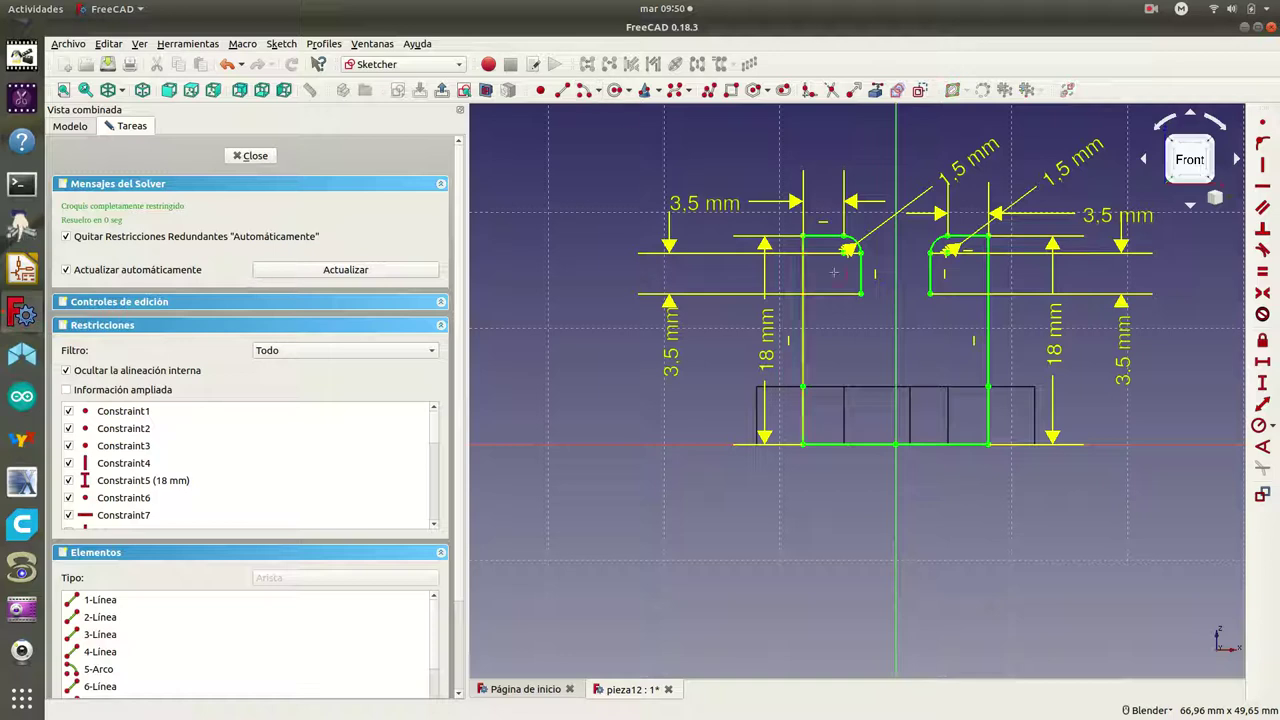
{"action": "left_click", "coordinate": [897, 297]}
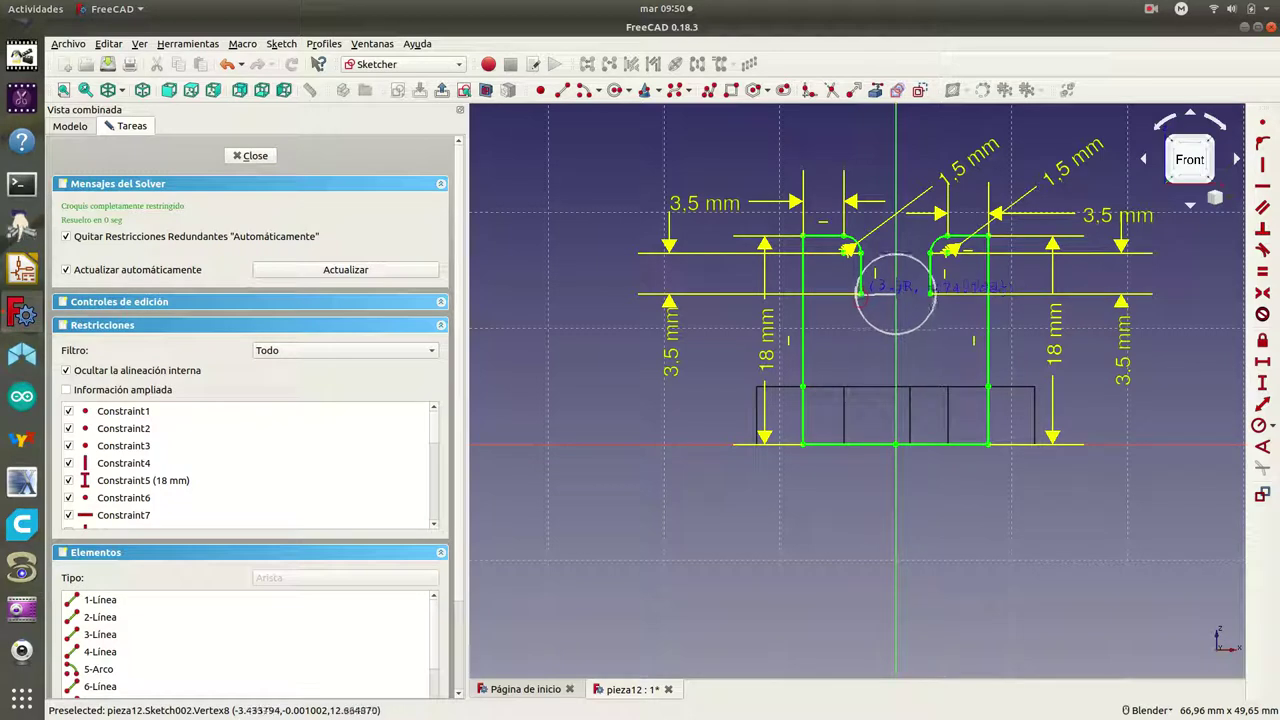
{"action": "scroll", "coordinate": [860, 292], "scroll_direction": "up", "scroll_amount": 2}
{"action": "scroll", "coordinate": [858, 292], "scroll_direction": "up", "scroll_amount": 2}
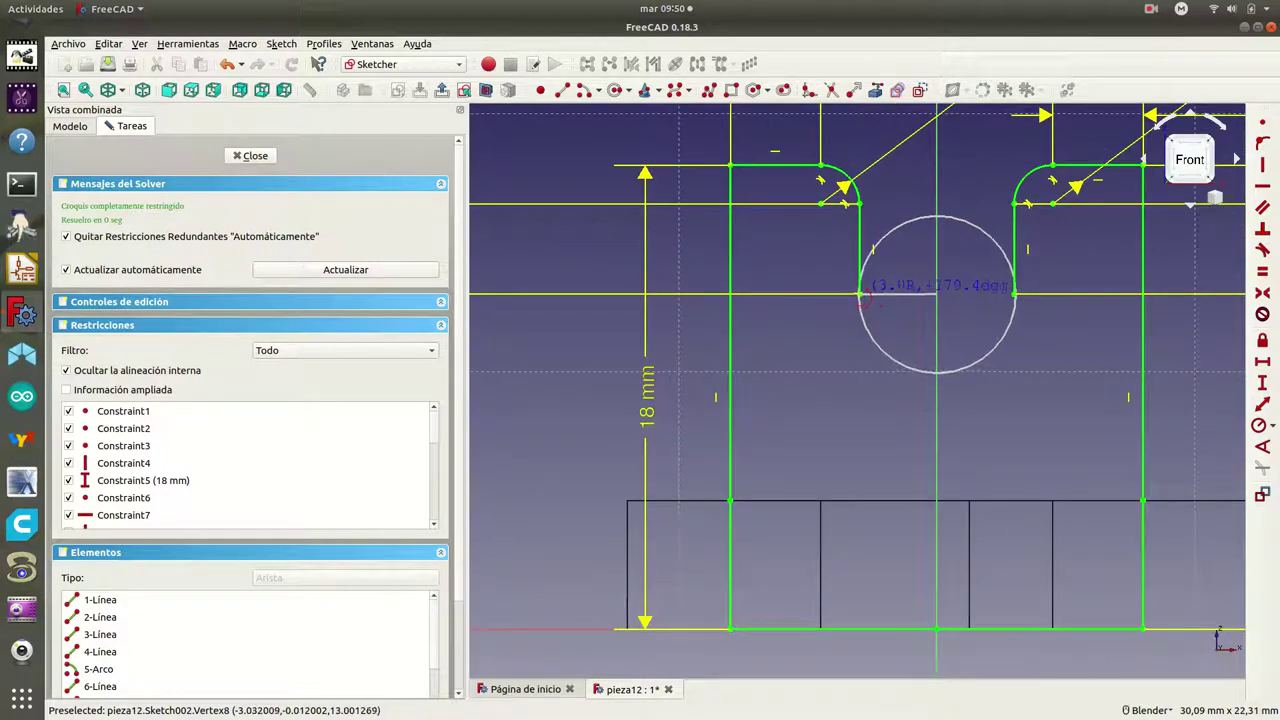
{"action": "left_click", "coordinate": [861, 295]}
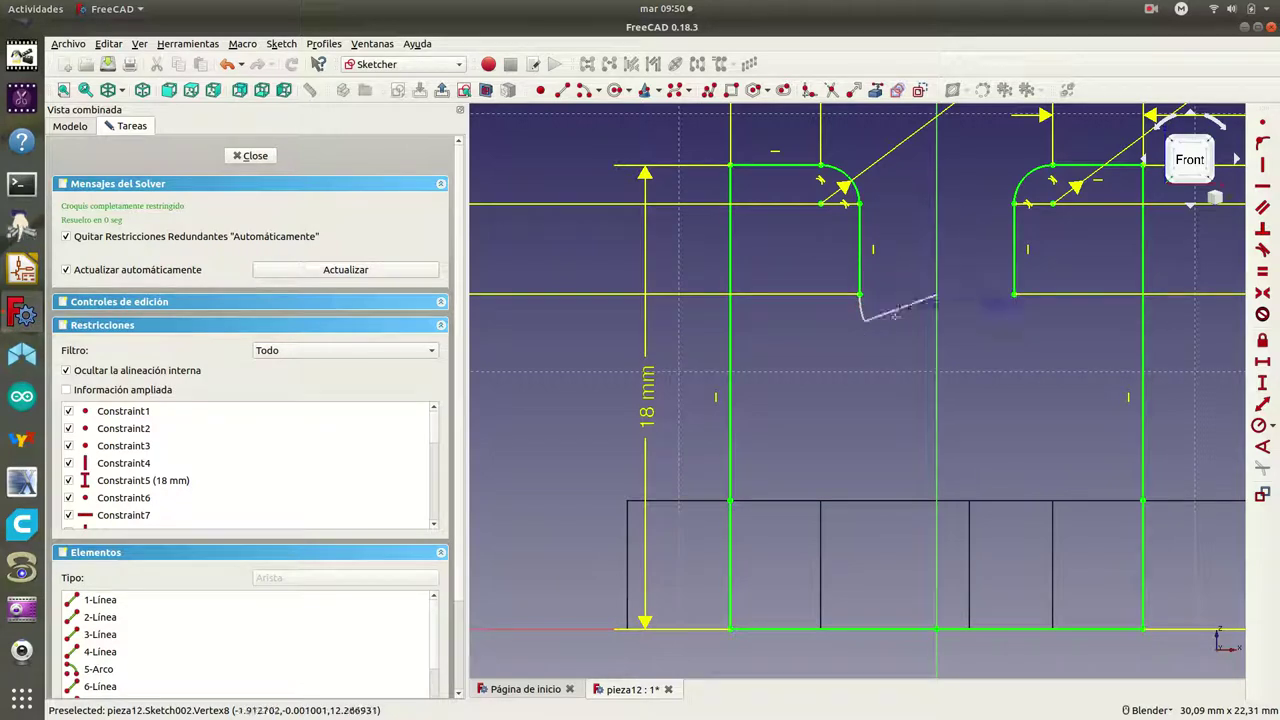
{"action": "left_click", "coordinate": [1014, 294]}
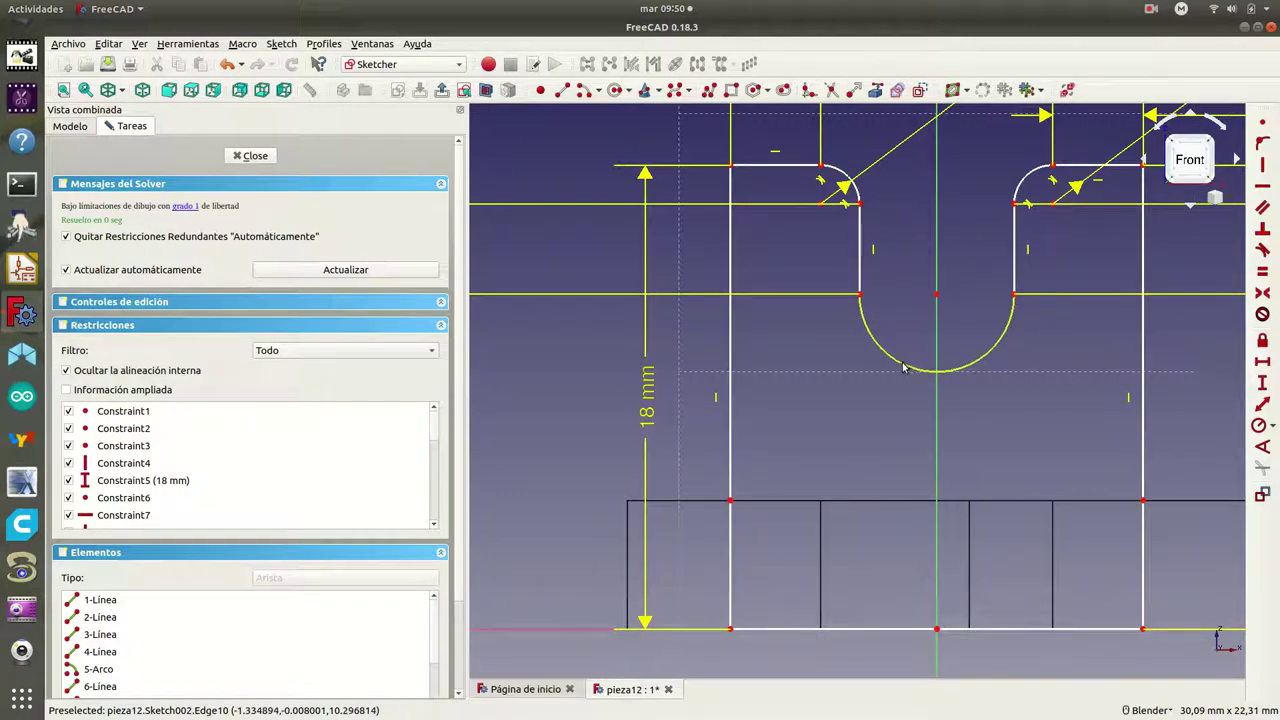
Constrain the new arc's sweep angle to 180°
{"action": "left_click", "coordinate": [912, 369]}
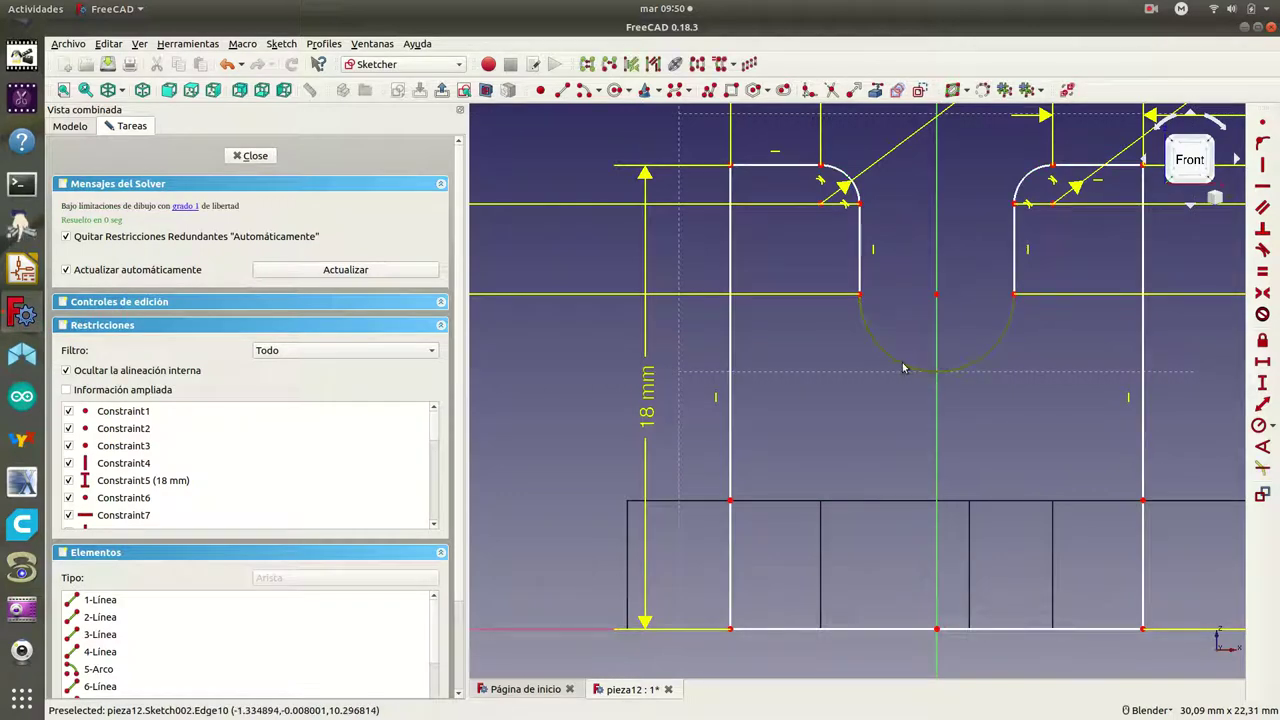
{"action": "left_click", "coordinate": [1262, 448]}
{"action": "type", "text": "180"}
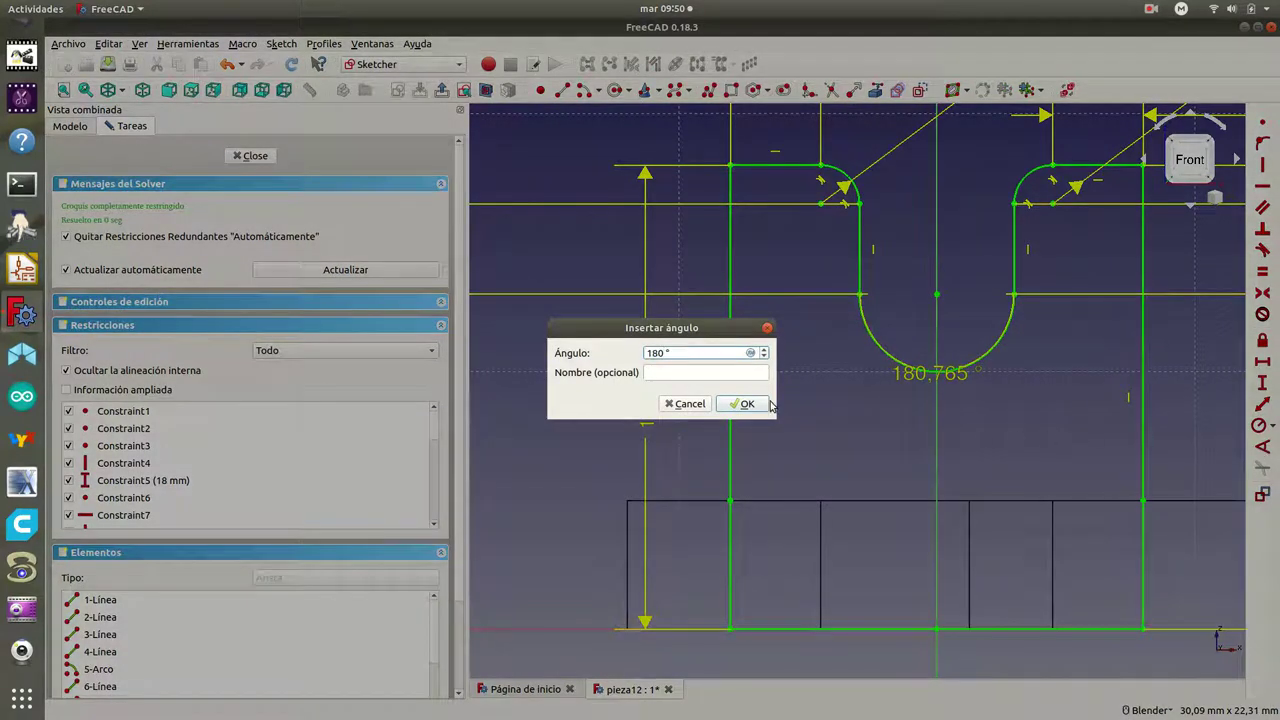
{"action": "left_click", "coordinate": [757, 405]}
{"action": "scroll", "coordinate": [617, 365], "scroll_direction": "down", "scroll_amount": 3}
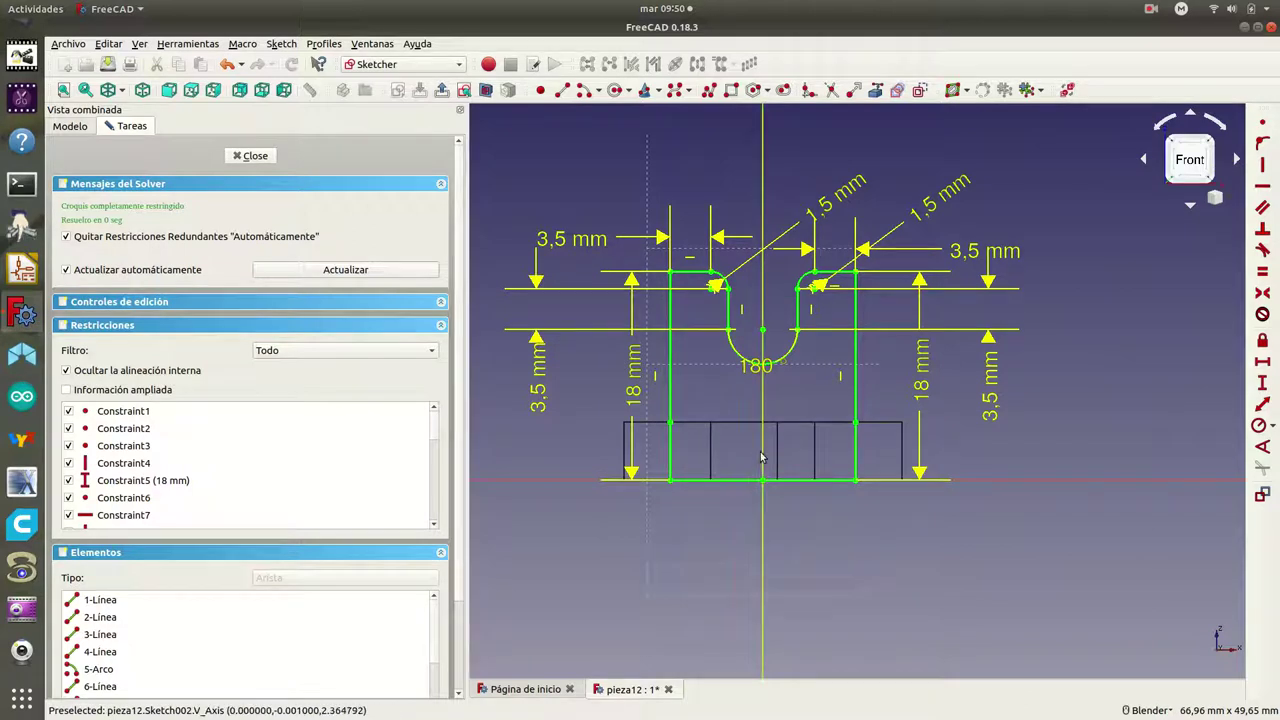
Close the clip sketch and start a Pad (Extruir) from it
{"action": "left_click", "coordinate": [250, 157]}
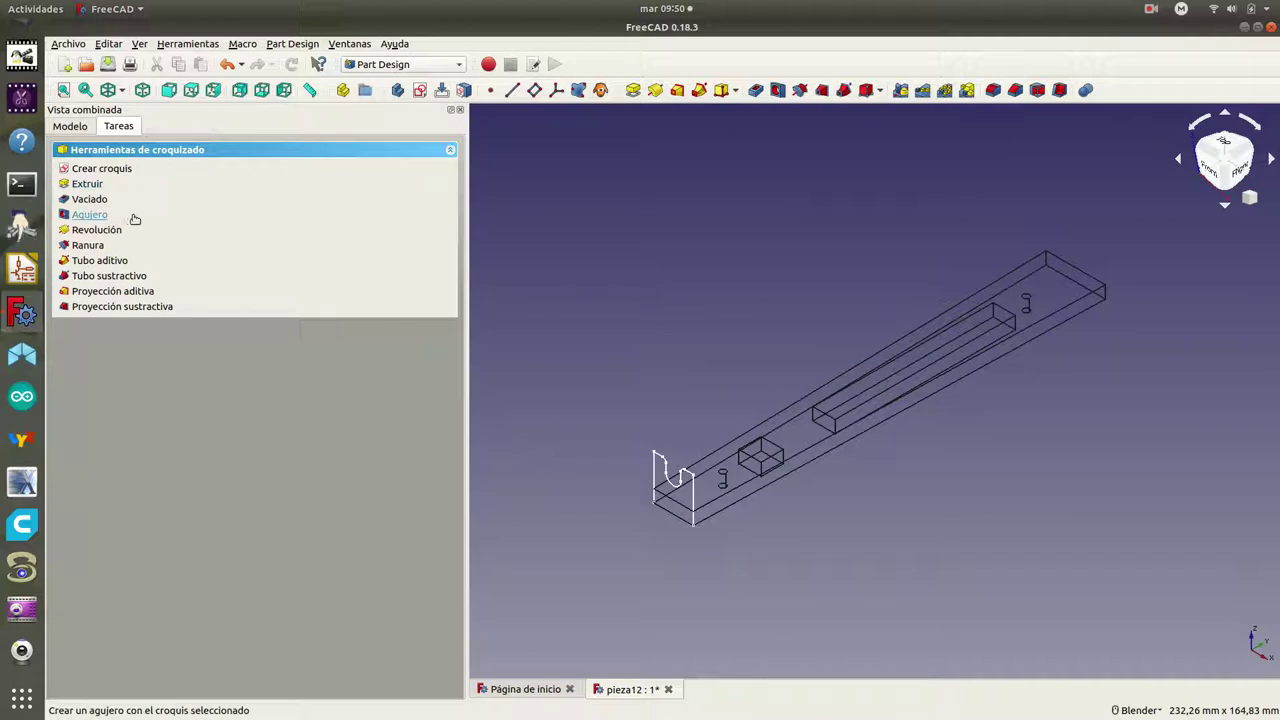
{"action": "left_click", "coordinate": [91, 186]}
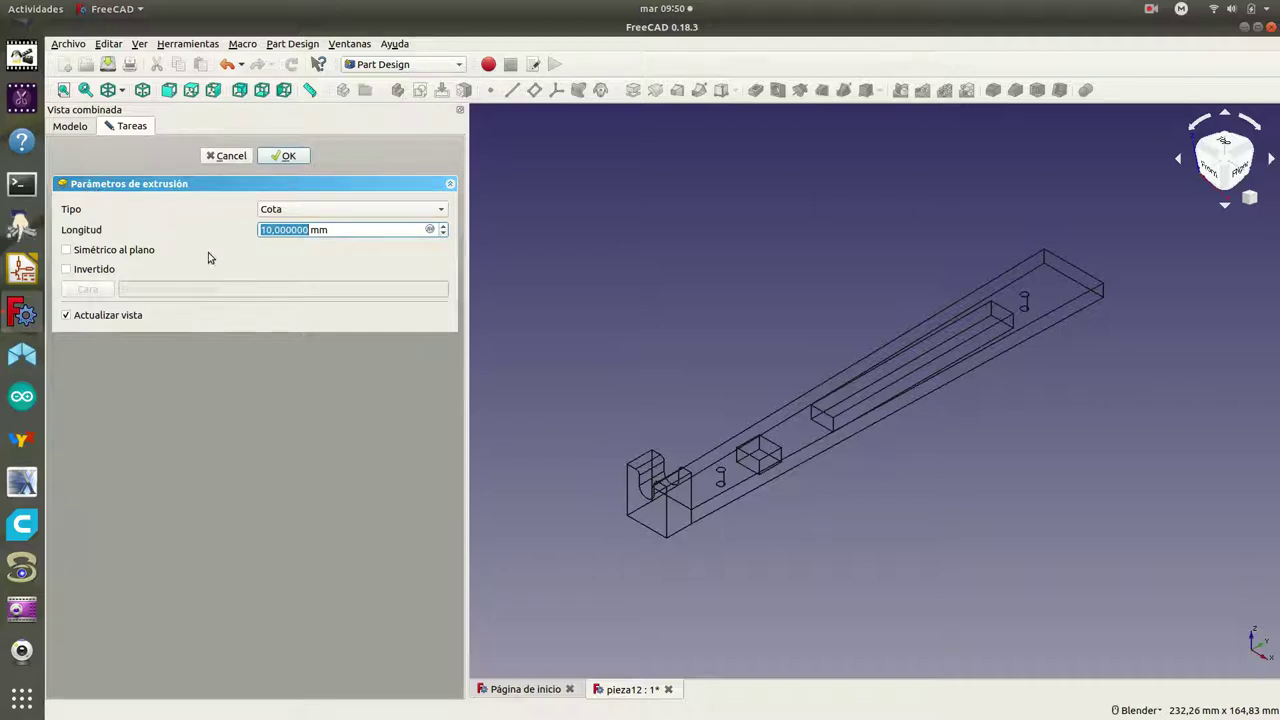
Set the pad length to 11 mm and tick Invertido to reverse its direction
{"action": "left_click", "coordinate": [270, 230]}
{"action": "key", "text": "BackSpace"}
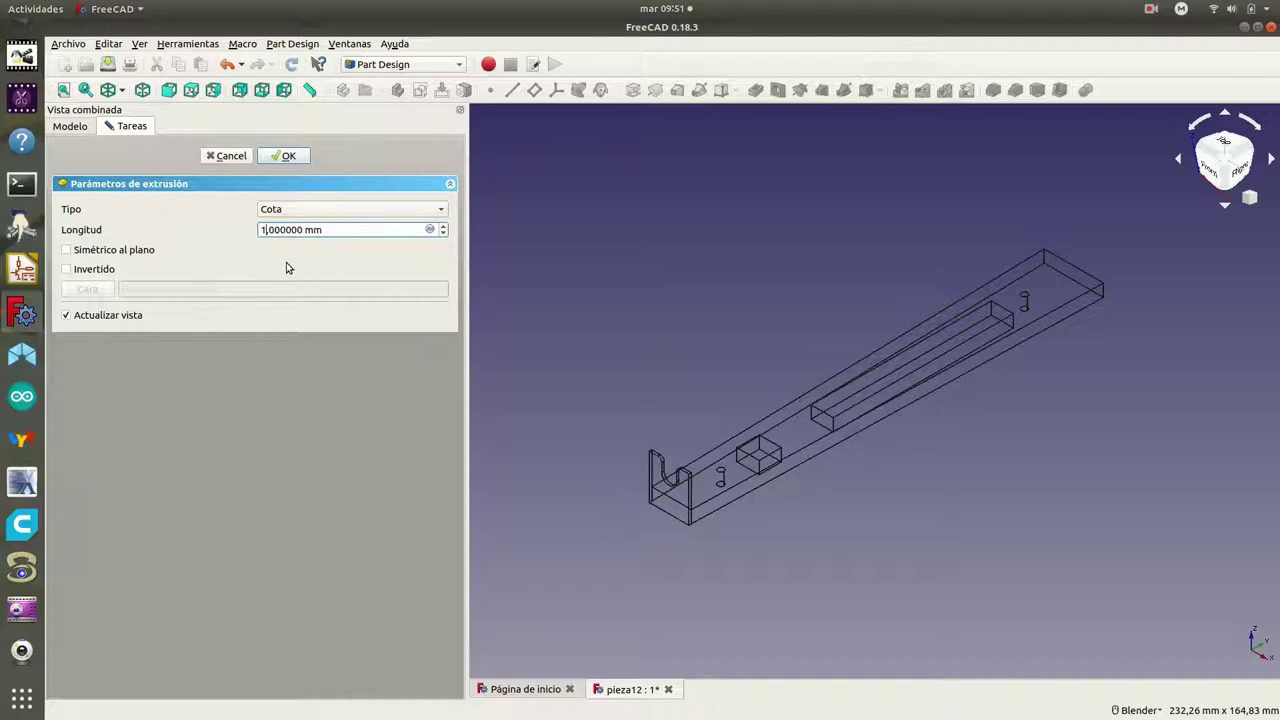
{"action": "type", "text": "1"}
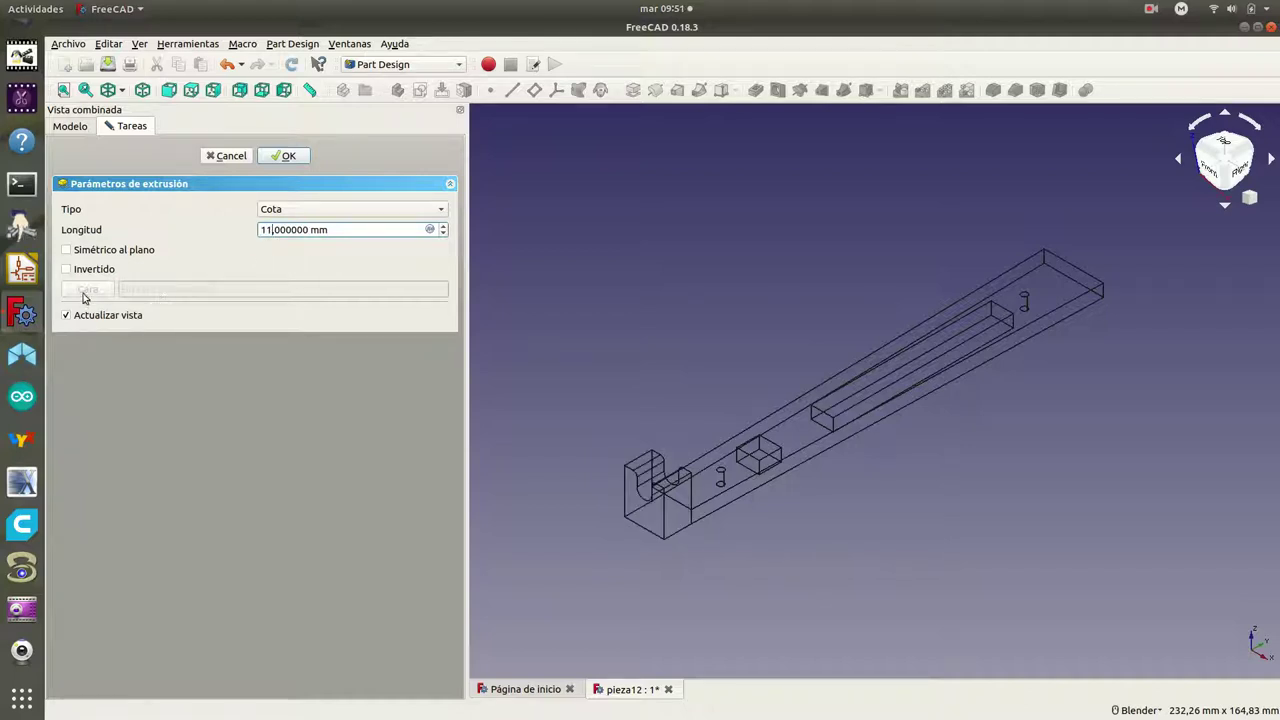
{"action": "left_click", "coordinate": [69, 271]}
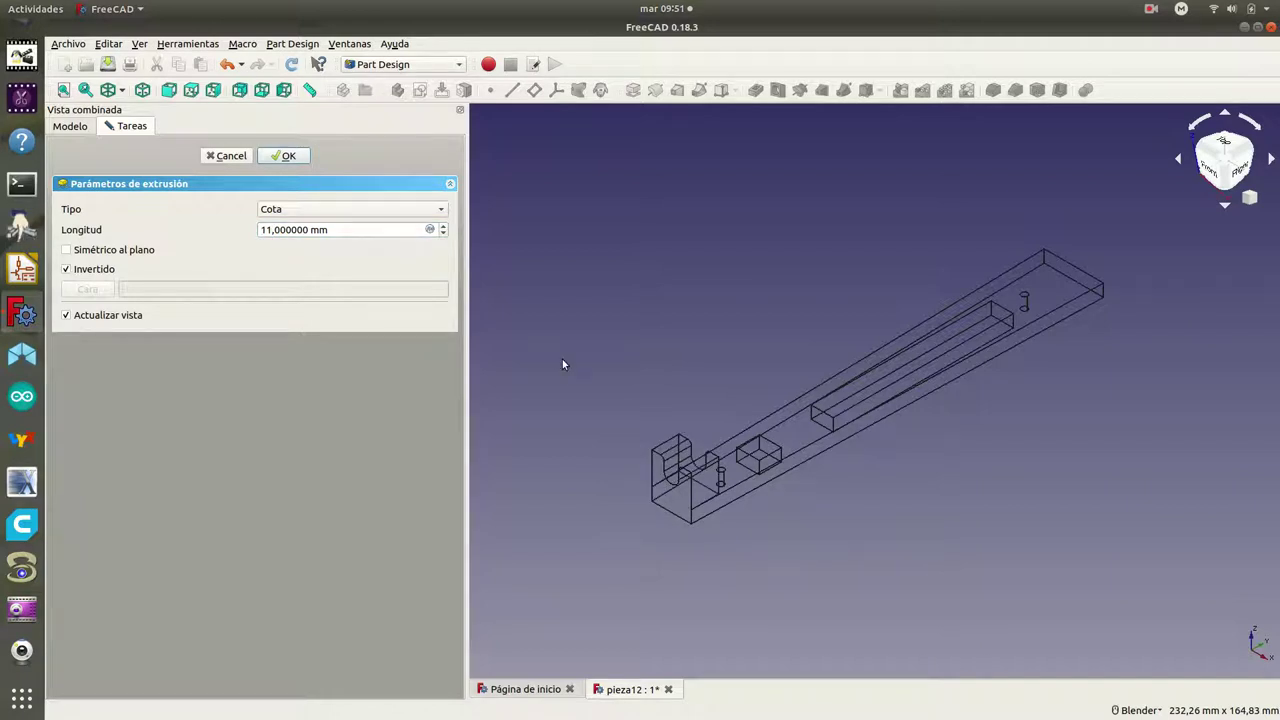
Apply the 11 mm pad, switch the draw style to shaded, and rotate the view slightly
{"action": "left_click", "coordinate": [287, 156]}
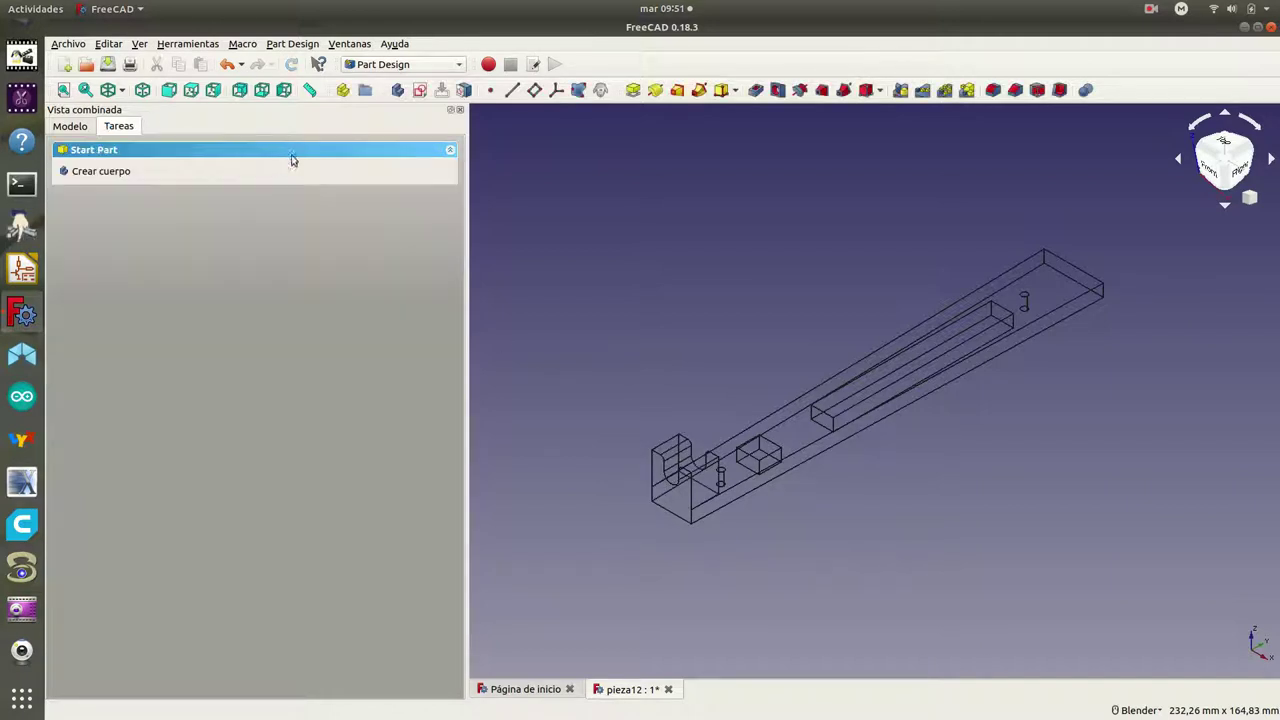
{"action": "left_click", "coordinate": [124, 91]}
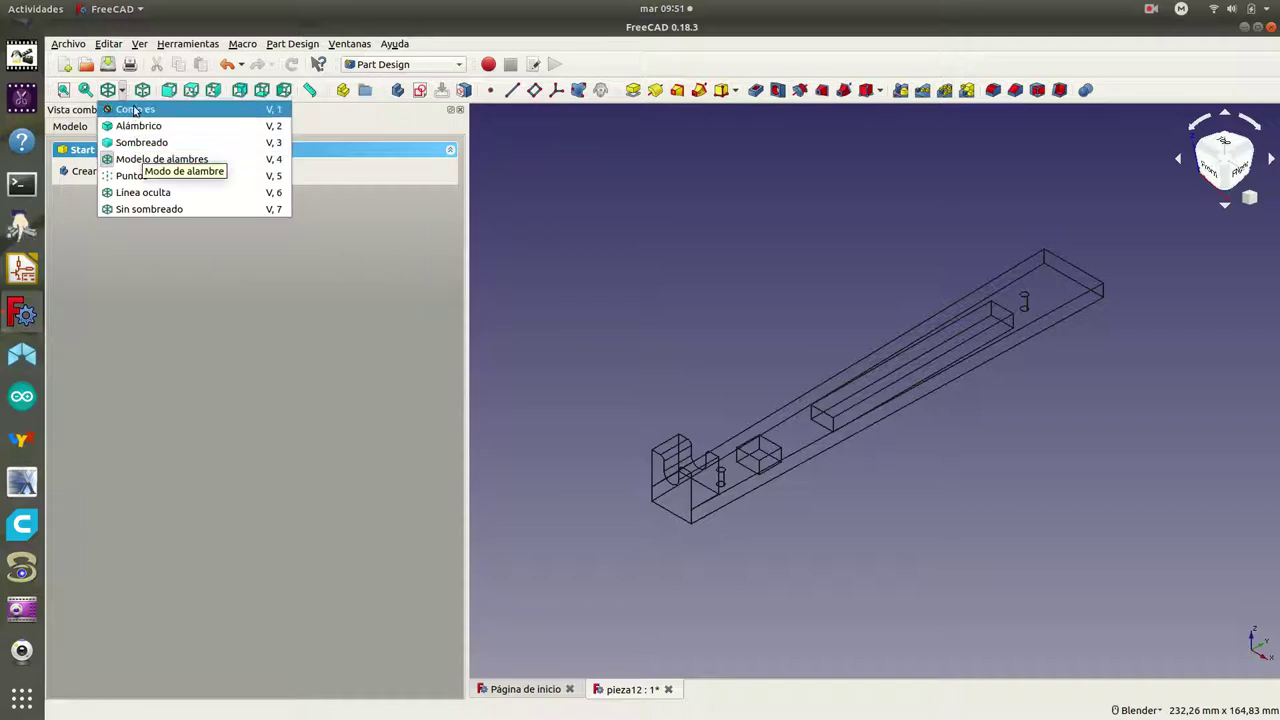
{"action": "left_click", "coordinate": [135, 109]}
{"action": "mouse_move", "coordinate": [560, 222]}
{"action": "middle_mouse_down"}
{"action": "mouse_move", "coordinate": [593, 250]}
{"action": "mouse_move", "coordinate": [700, 289]}
{"action": "mouse_move", "coordinate": [700, 323]}
{"action": "mouse_move", "coordinate": [603, 334]}
{"action": "mouse_move", "coordinate": [557, 286]}
{"action": "mouse_move", "coordinate": [560, 223]}
{"action": "mouse_move", "coordinate": [577, 201]}
{"action": "mouse_move", "coordinate": [594, 243]}
{"action": "mouse_move", "coordinate": [651, 249]}
{"action": "mouse_move", "coordinate": [661, 282]}
{"action": "mouse_move", "coordinate": [620, 271]}
{"action": "mouse_move", "coordinate": [612, 236]}
{"action": "mouse_move", "coordinate": [612, 262]}
{"action": "middle_mouse_up"}
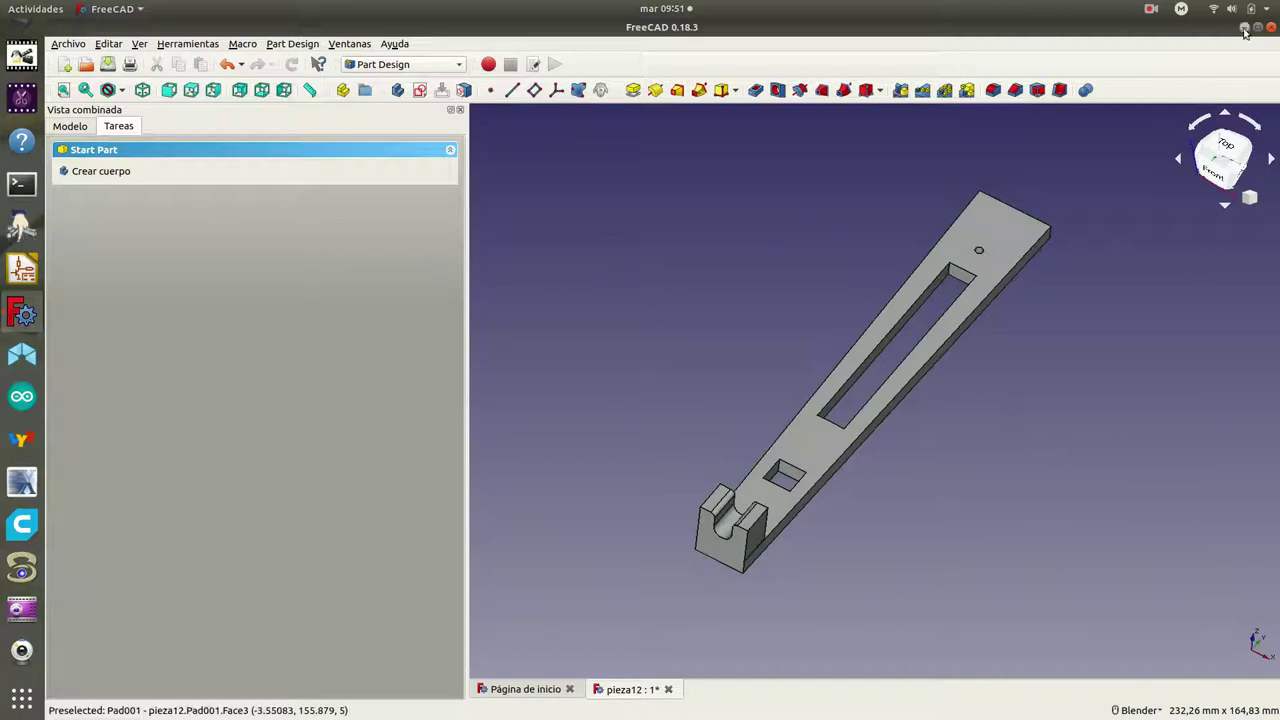
{"action": "left_click", "coordinate": [1152, 9]}
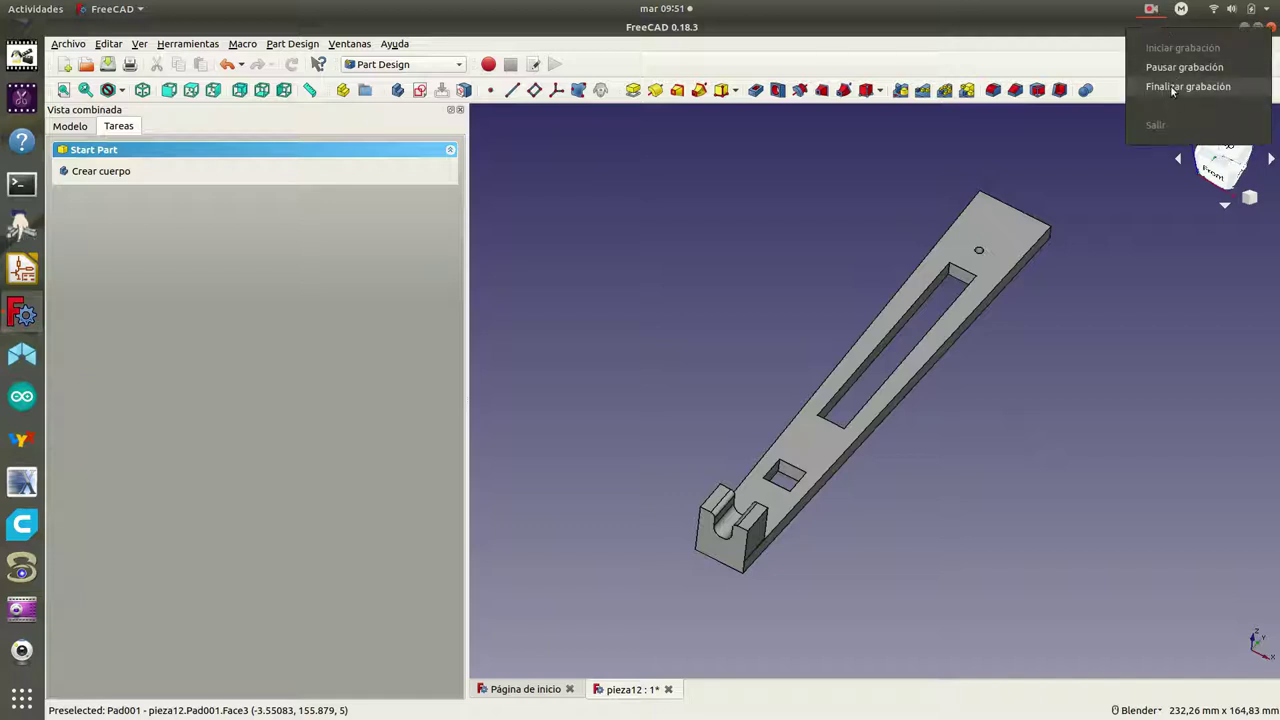